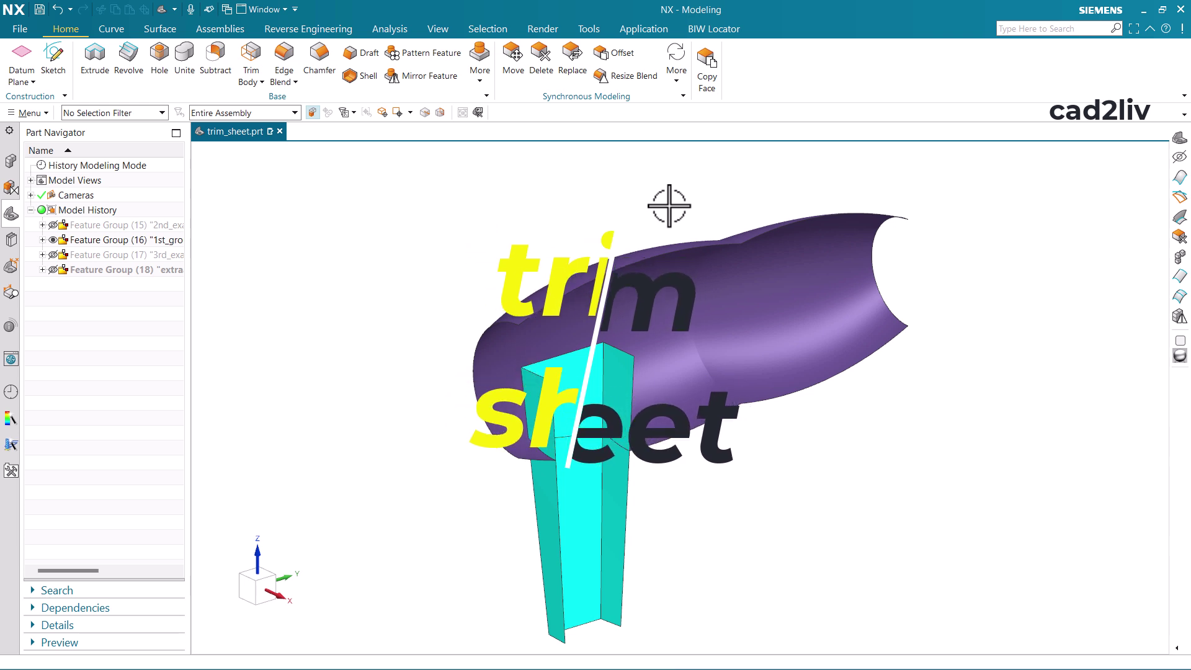
- Start a Trim Sheet operation with the cyan channel-shaped sheet as the target and the purple surface as the boundary
left_click(160, 29)
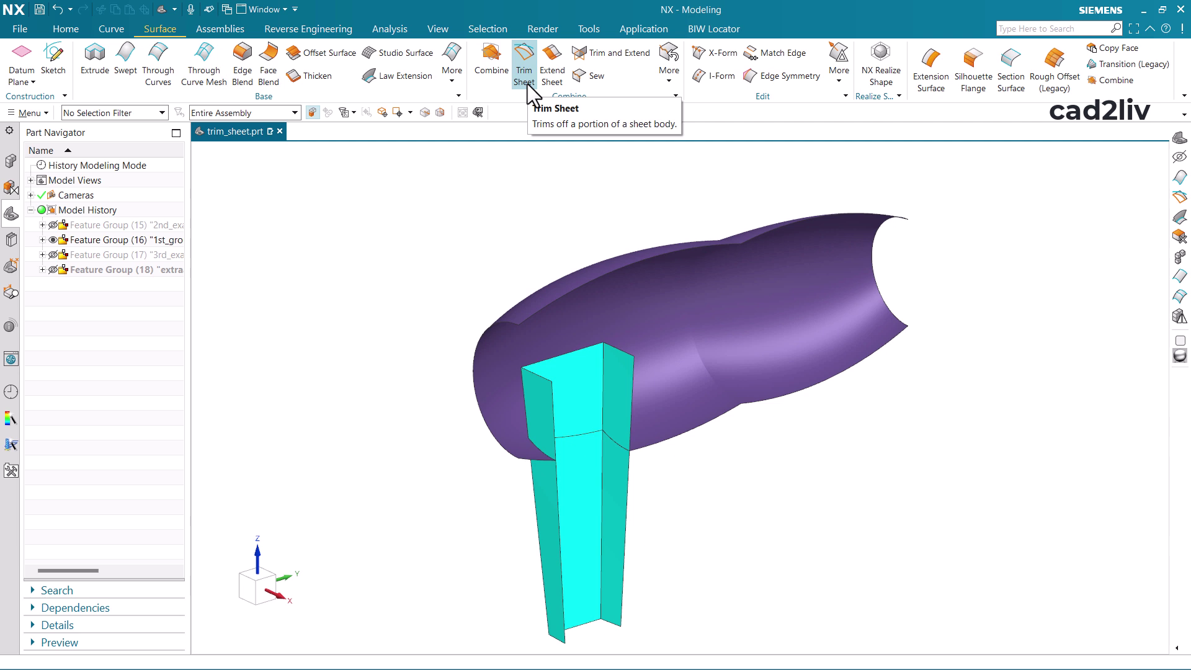
left_click(531, 58)
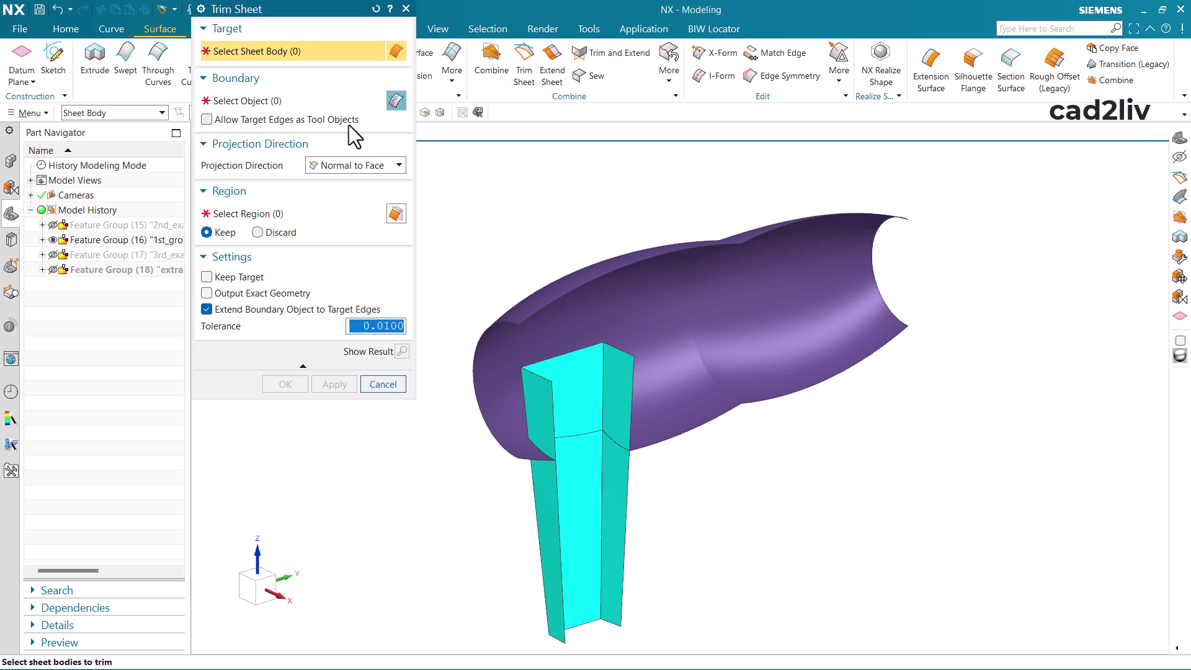
left_click_drag(275, 13, 284, 164)
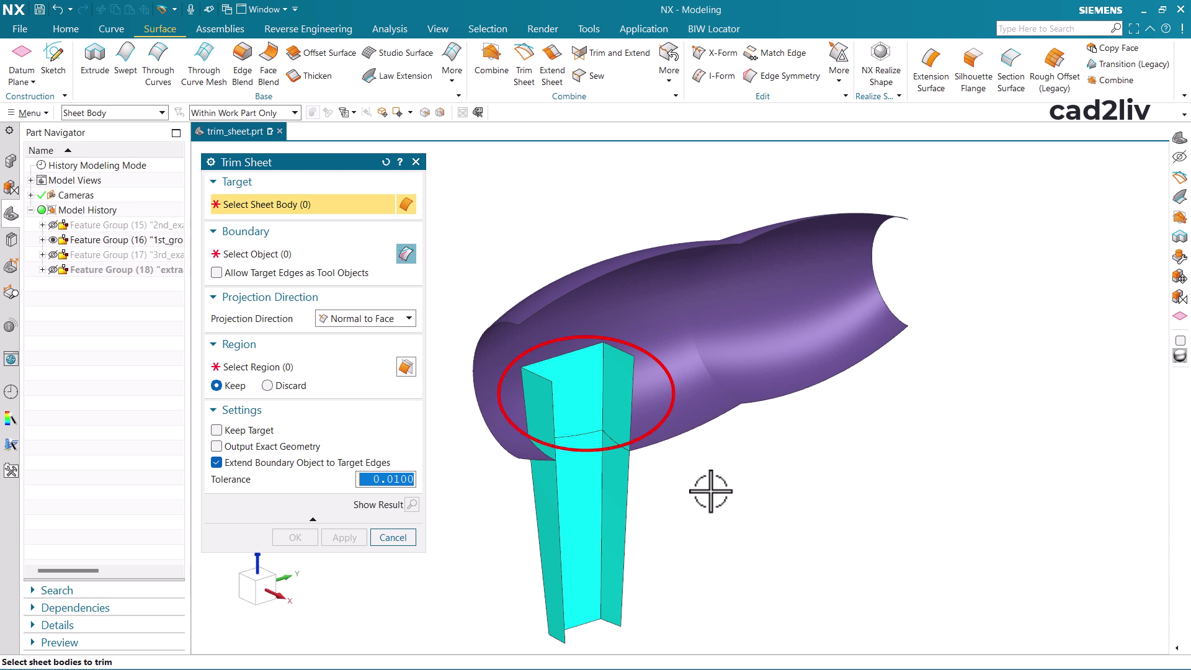
left_click(599, 385)
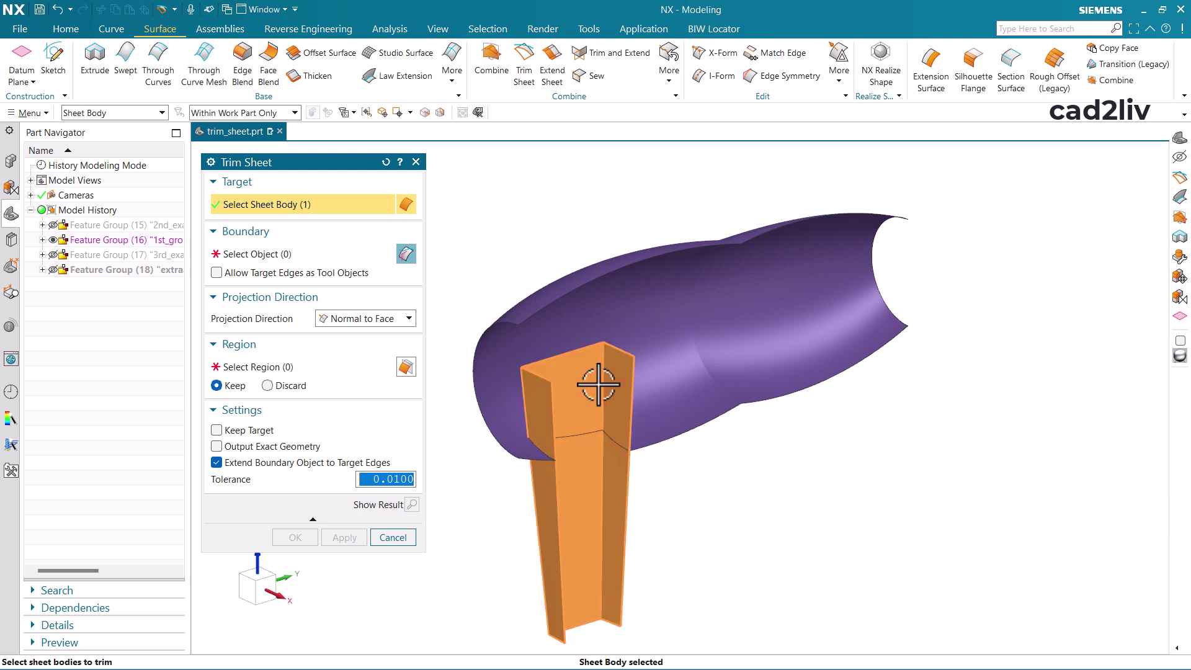
left_click(321, 255)
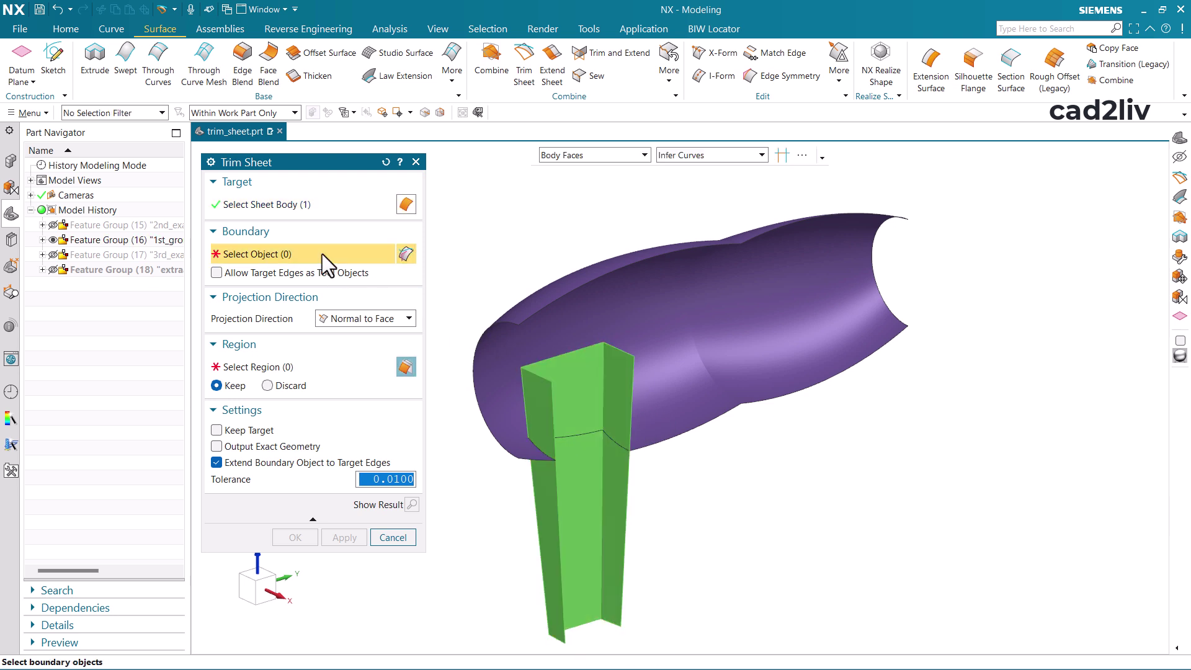
left_click(590, 307)
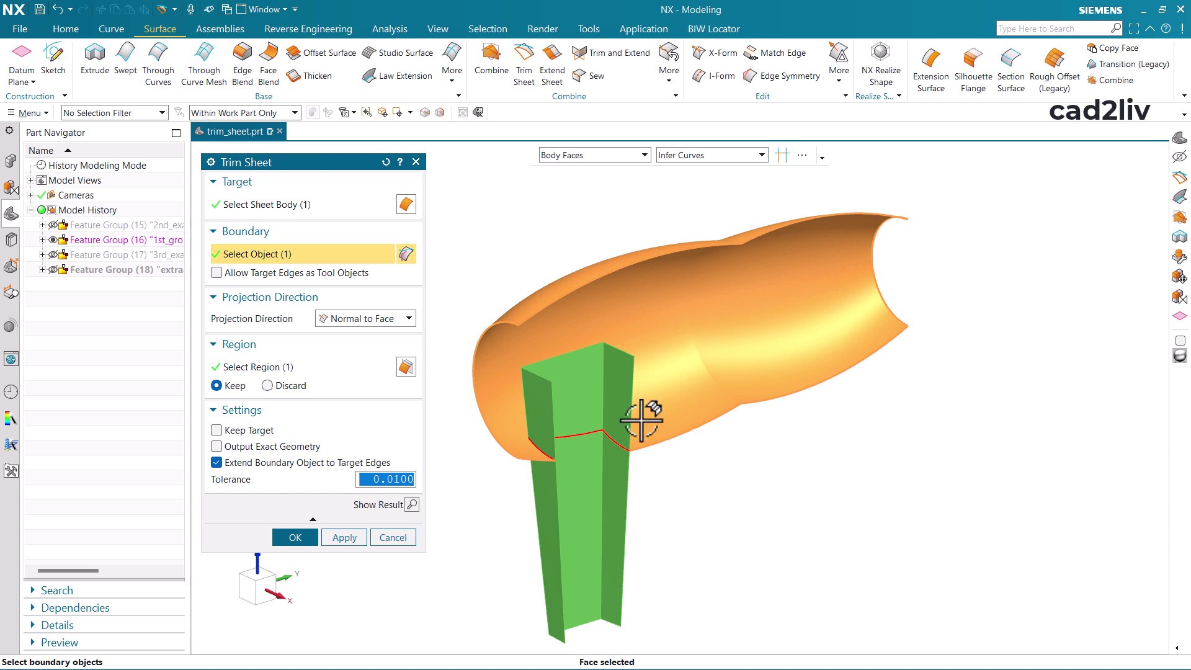
- Set the cyan sheet's upper region, beyond the purple surface, to Discard, preview the result and complete the trim
left_click(403, 371)
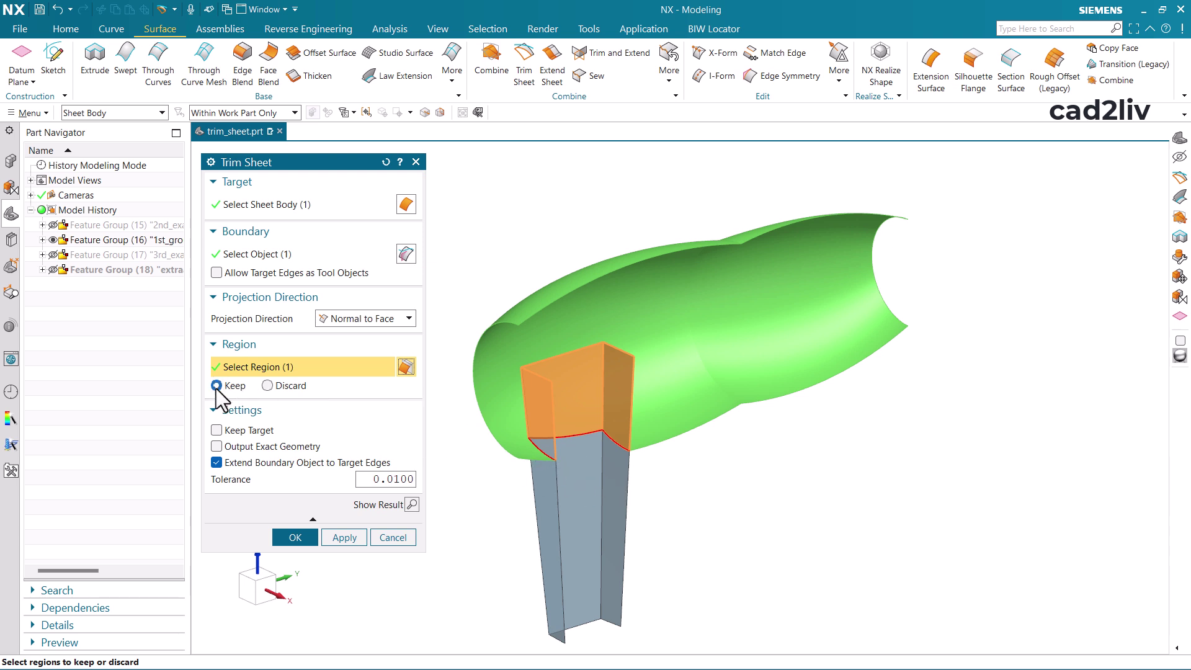
left_click(285, 387)
left_click(410, 505)
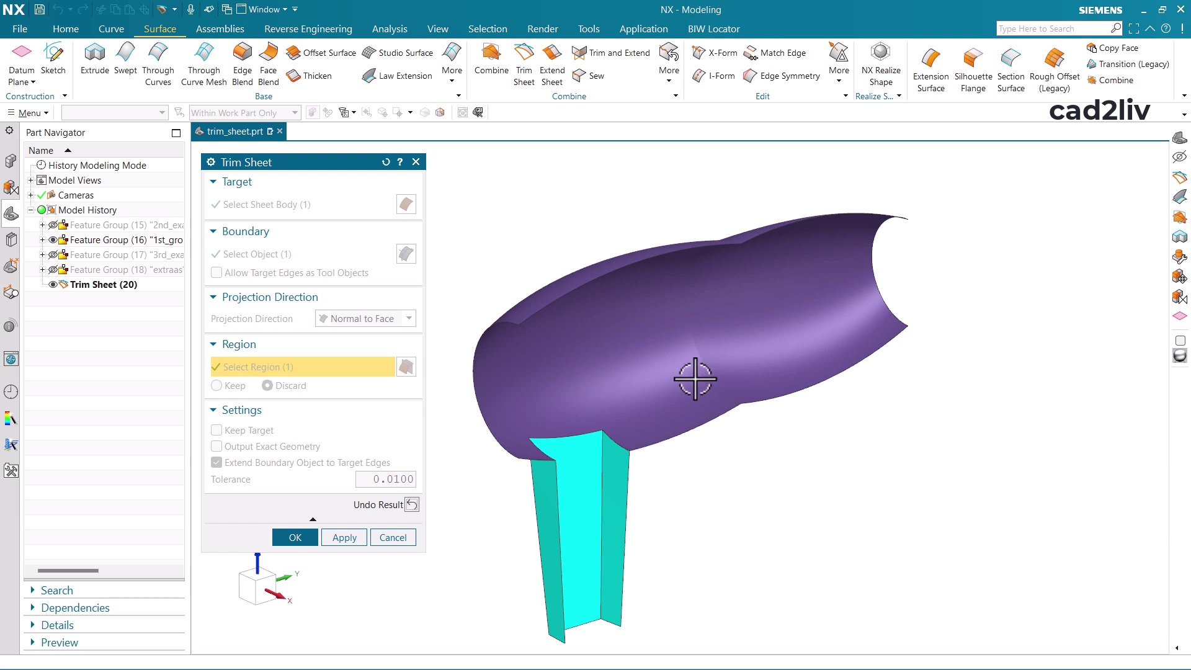
left_click(412, 506)
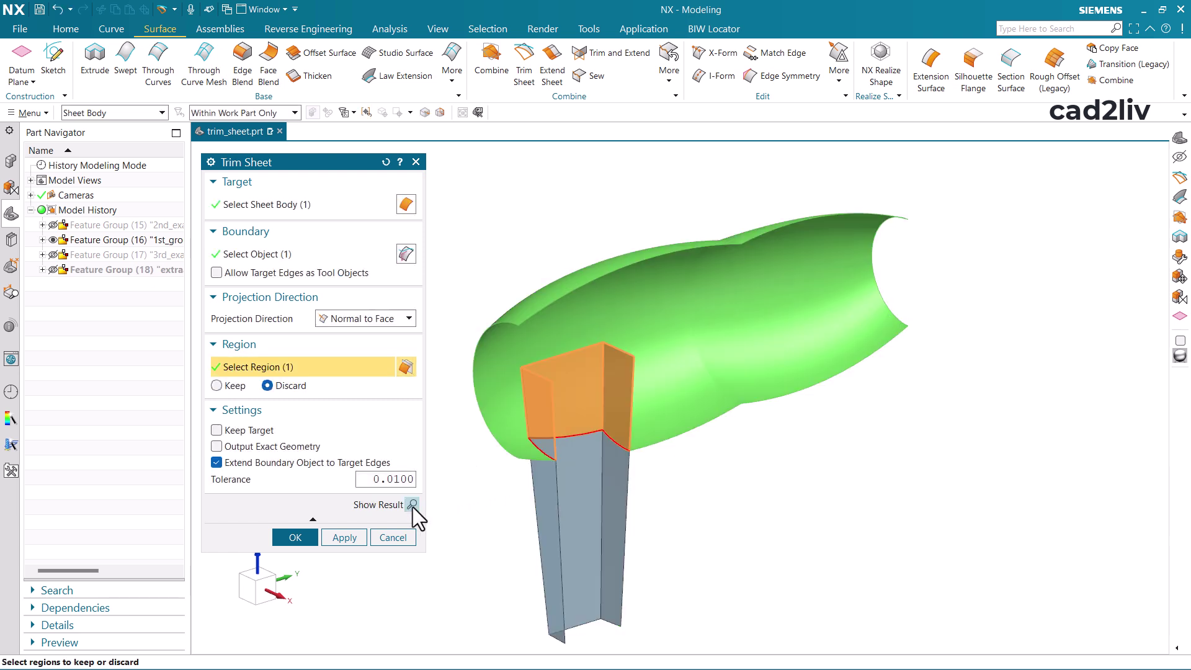
left_click(308, 534)
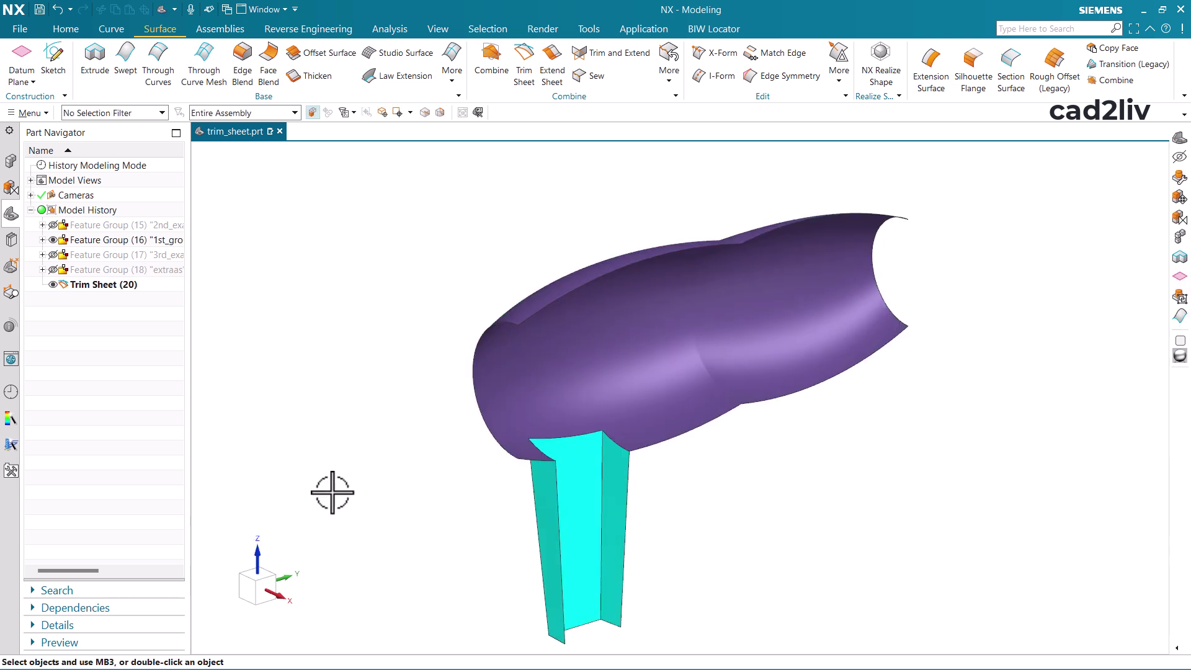
- Hide the first example's Feature Group (16) and show the second example's Feature Group (15)
left_click(53, 240)
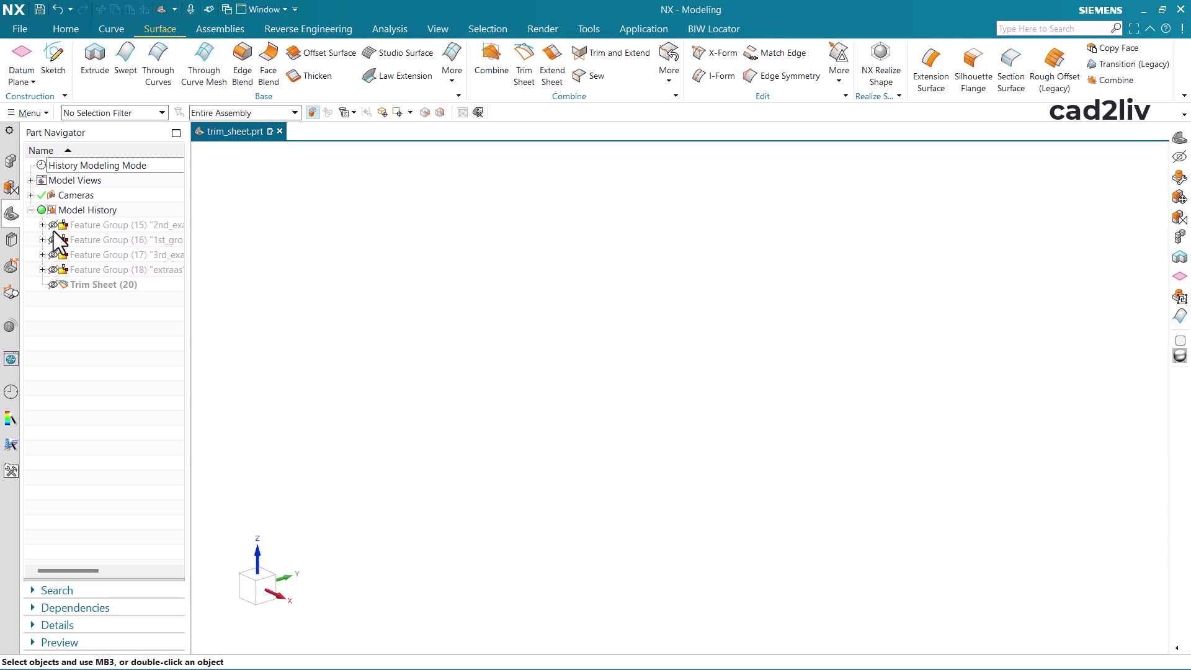
left_click(53, 225)
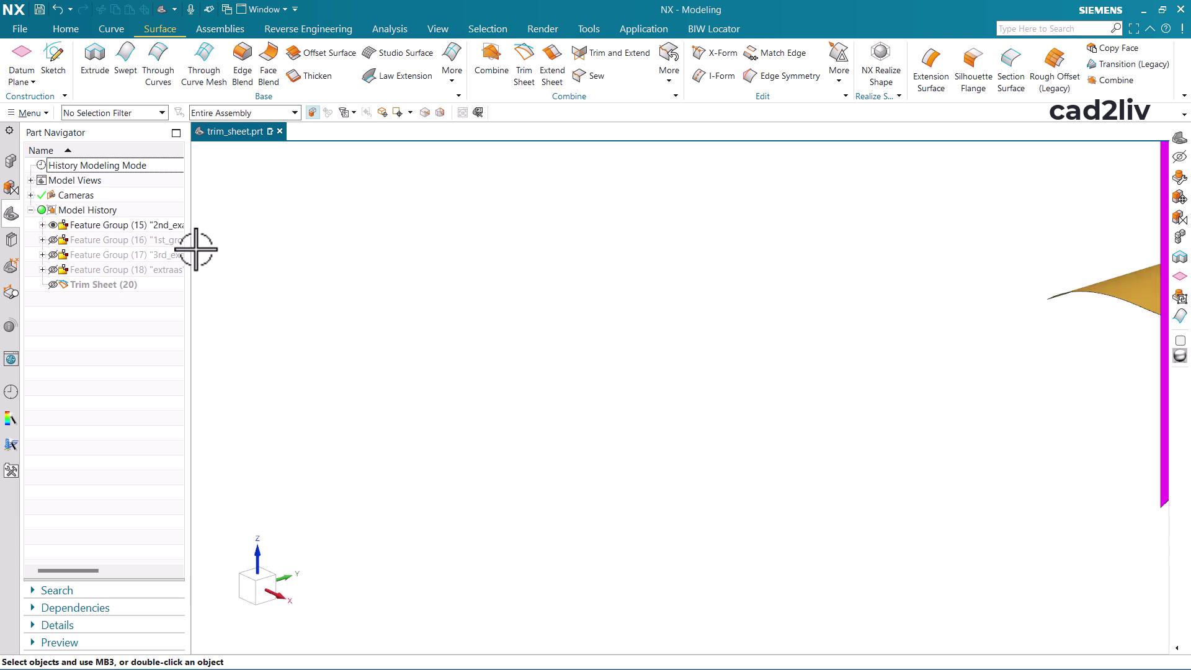
key("ctrl+f")
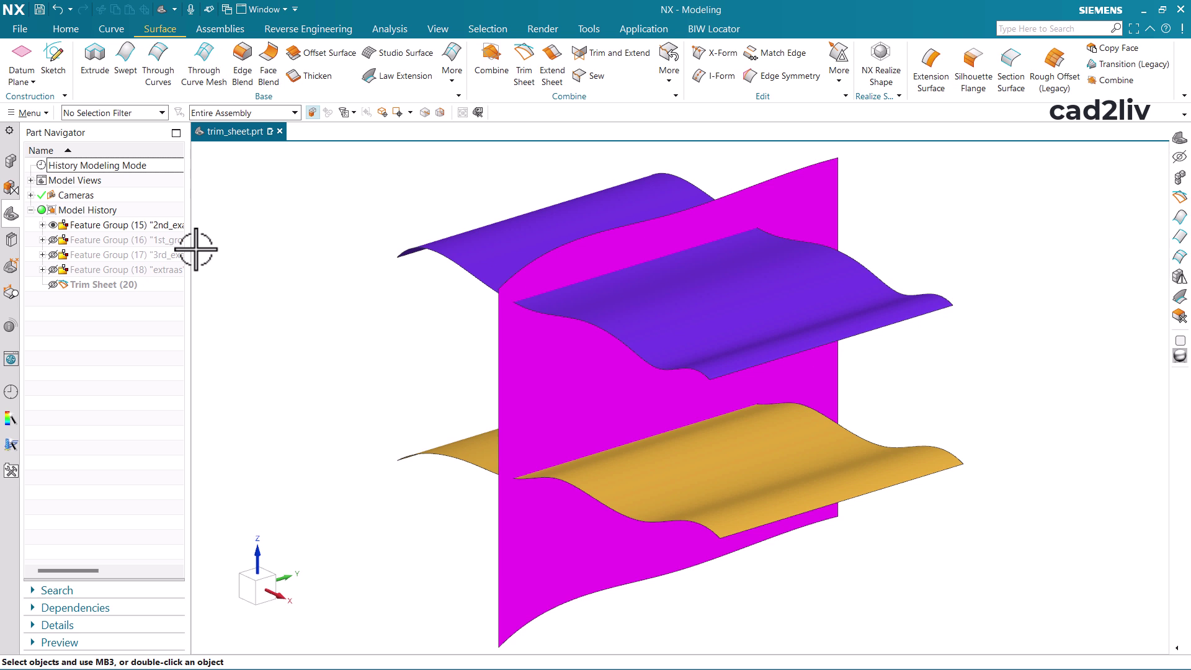
- Start another Trim Sheet operation and reset its selections and settings to the defaults
left_click(524, 63)
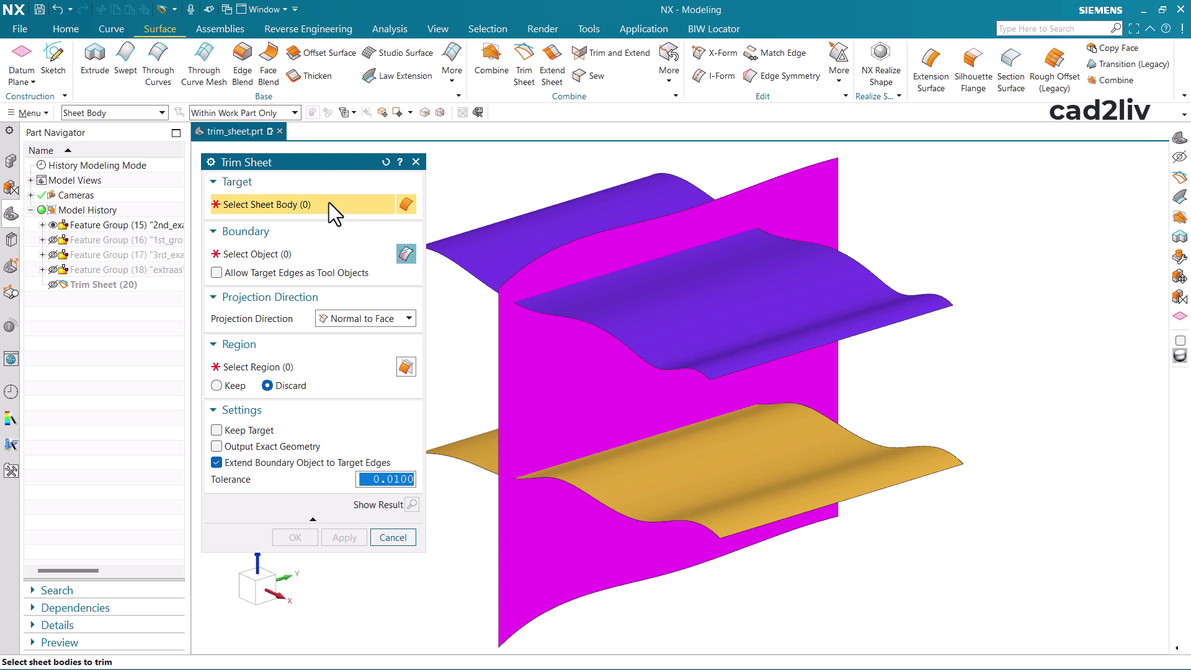
left_click(550, 263)
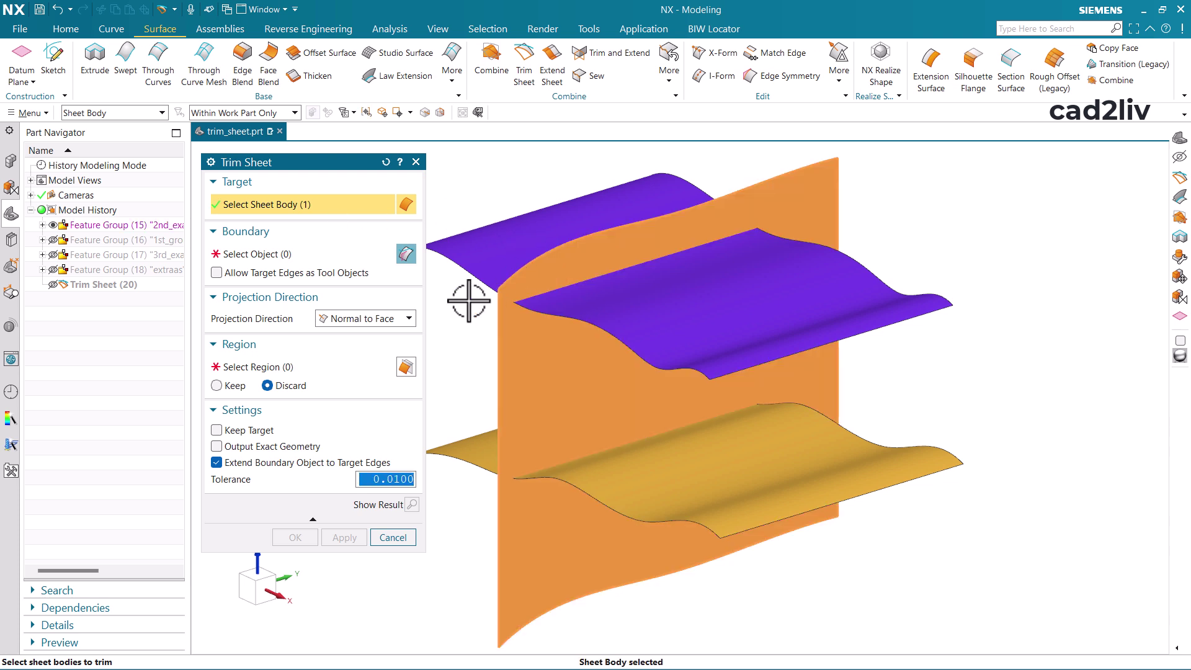
left_click(386, 162)
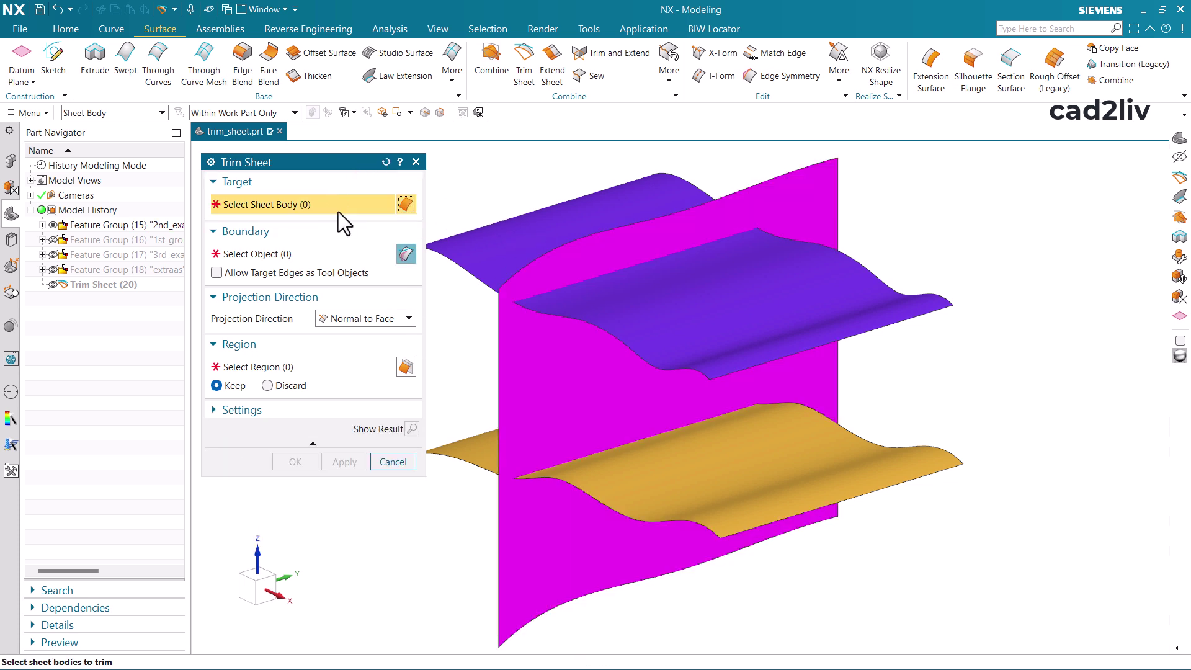
- Select the purple and gold wavy sheets as targets, use the magenta sheet as boundary, and review the regions to keep
left_click(609, 294)
left_click(724, 466)
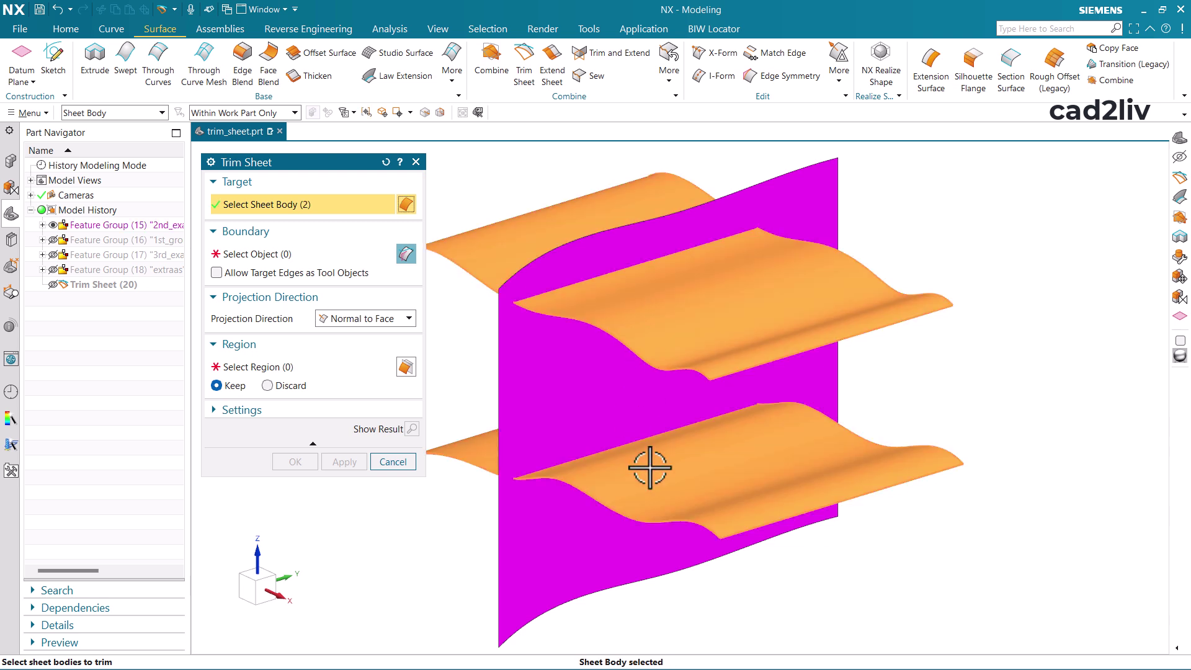
left_click(332, 261)
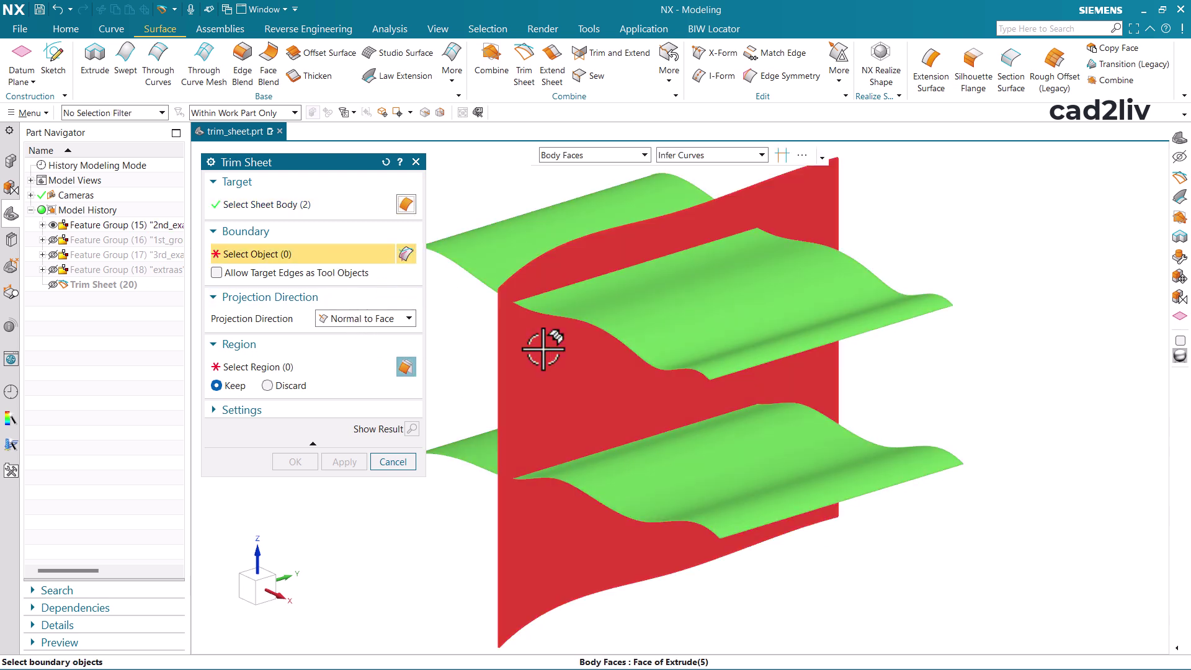
left_click(543, 349)
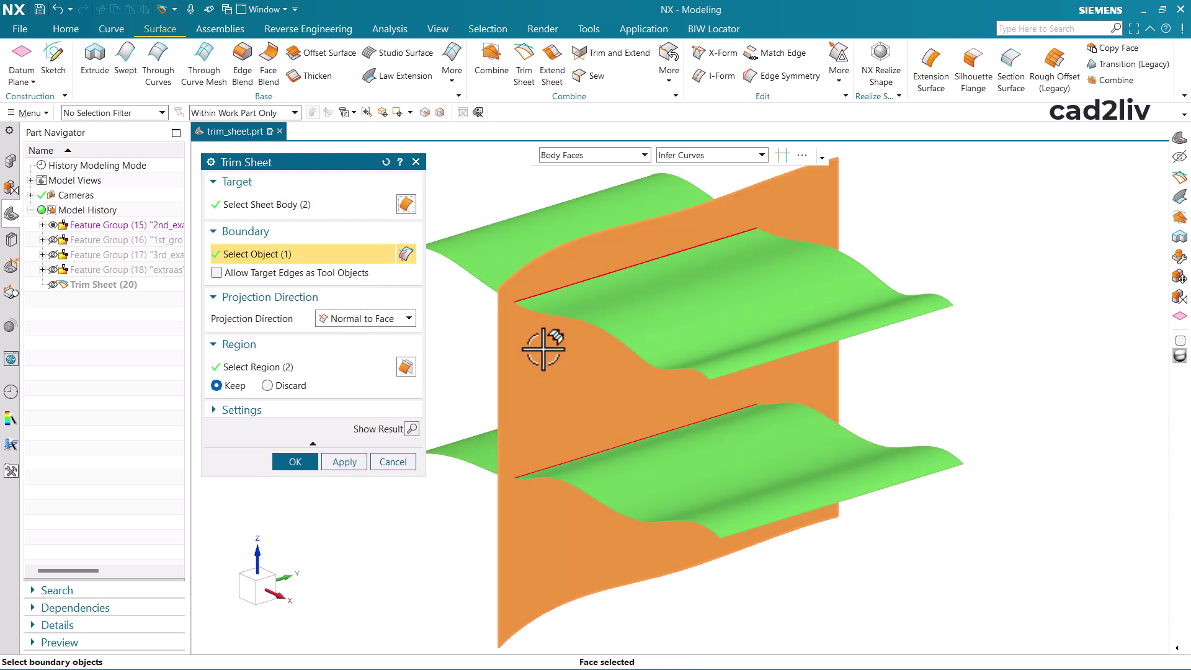
left_click(272, 406)
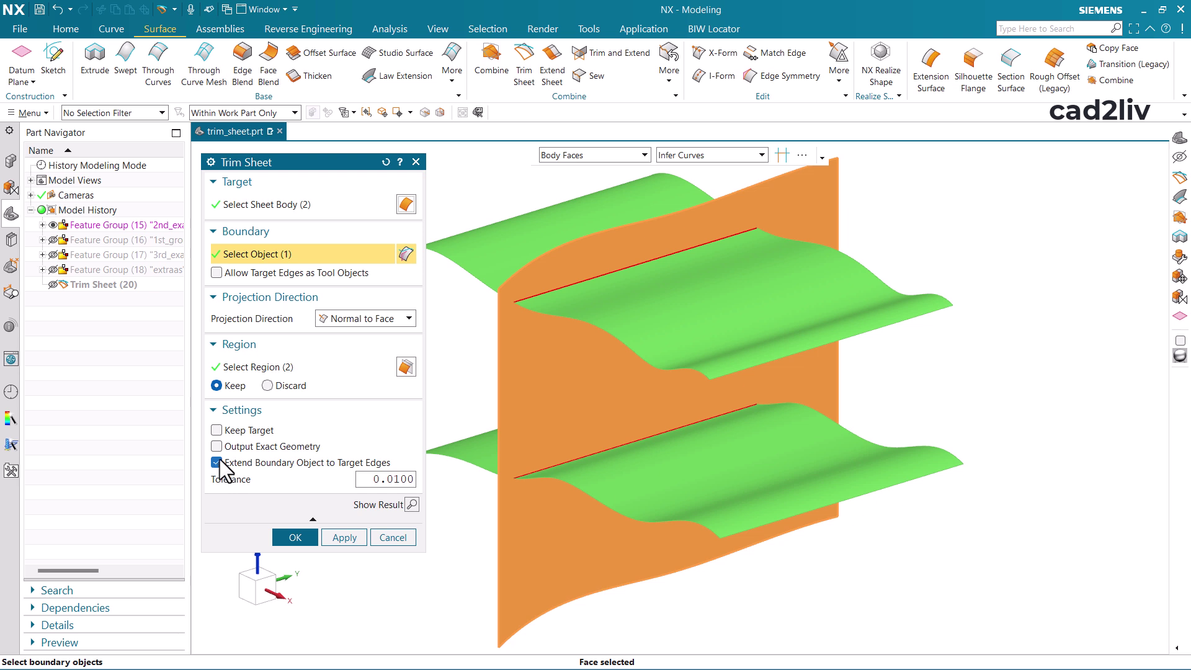
left_click(407, 366)
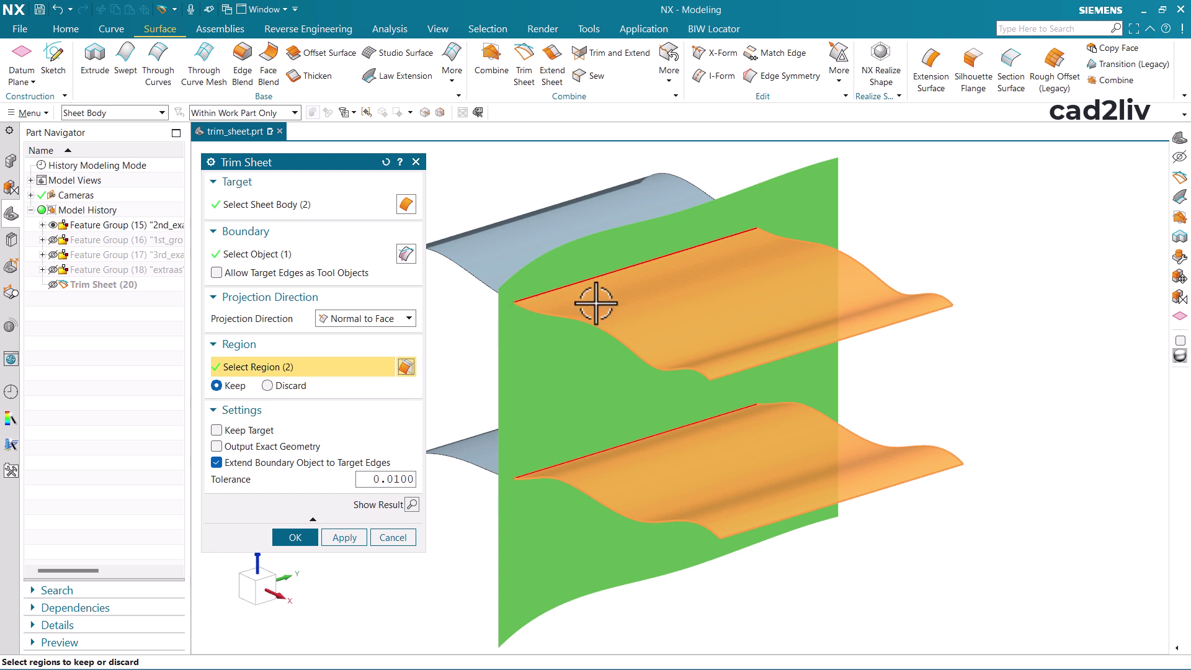
- Preview the trim of the two wavy sheets, undo the preview and reset the Trim Sheet settings
middle_click_drag(749, 300, 533, 313)
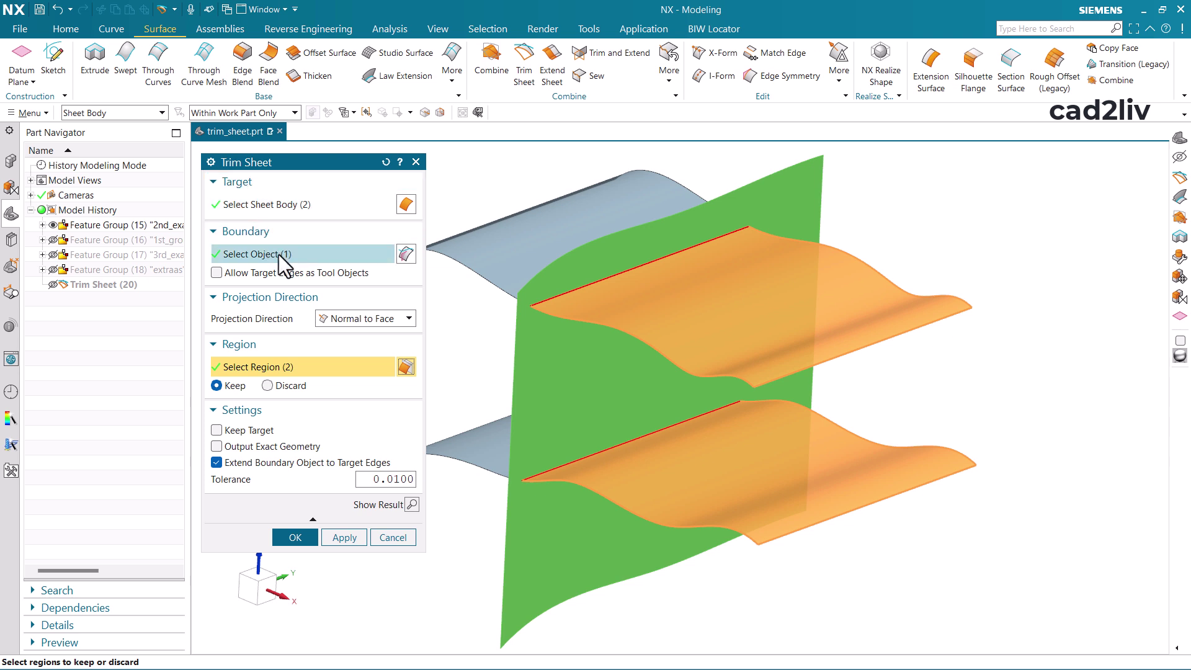
left_click(413, 504)
middle_click_drag(564, 412, 624, 436)
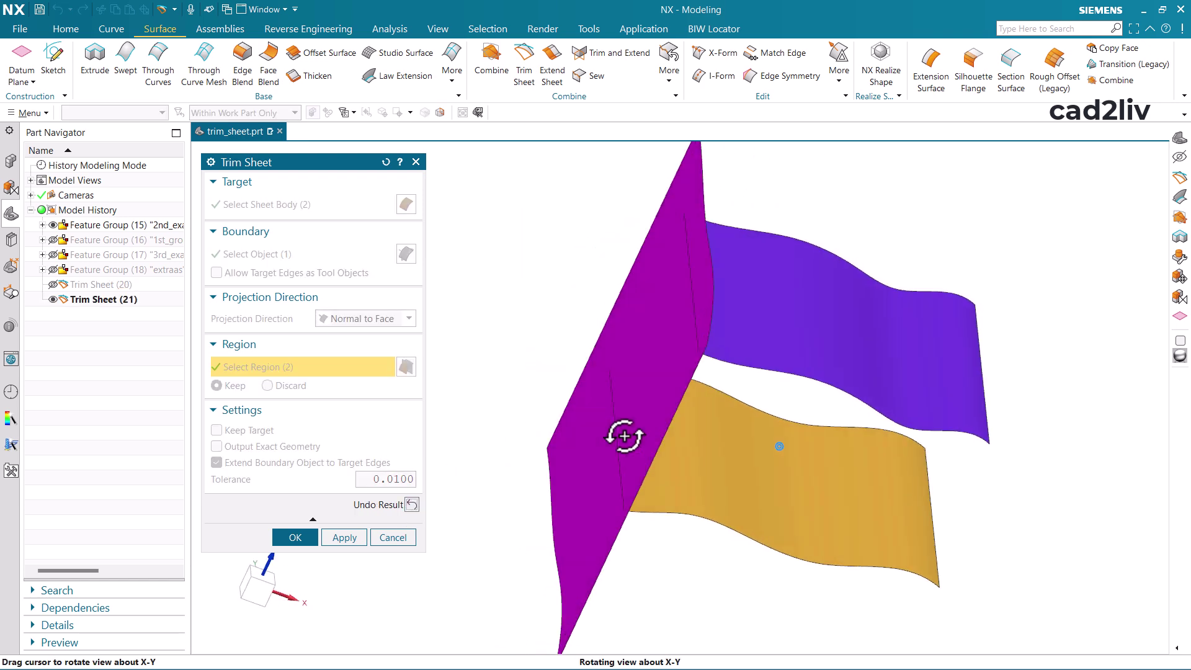
left_click(412, 504)
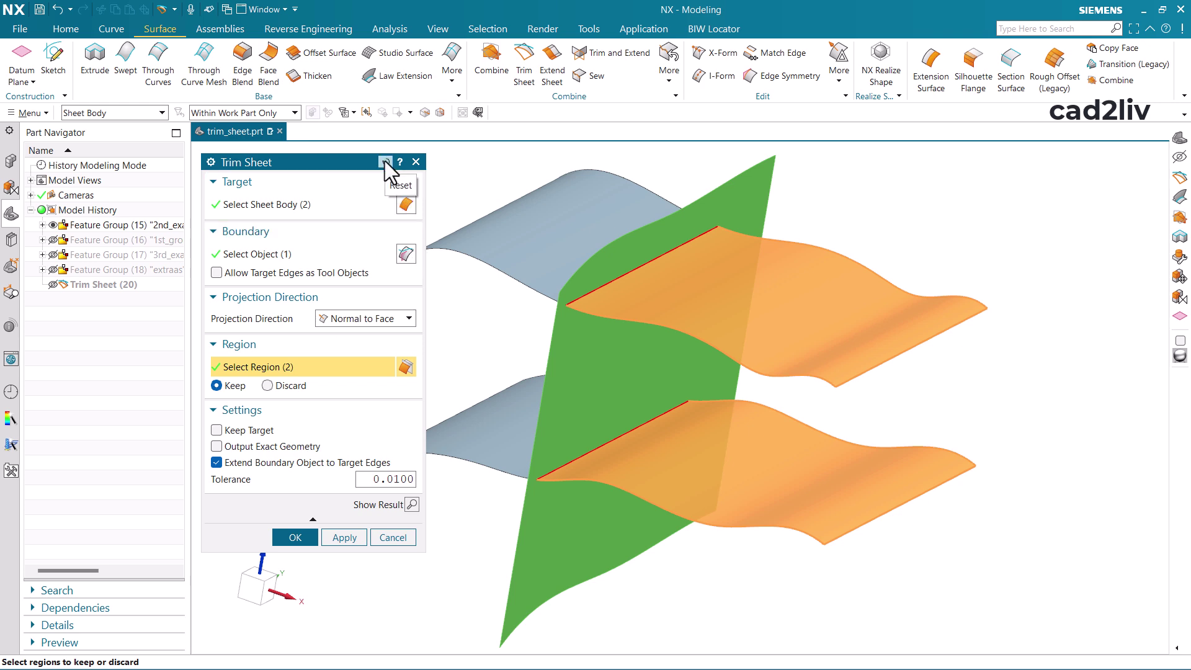
left_click(385, 161)
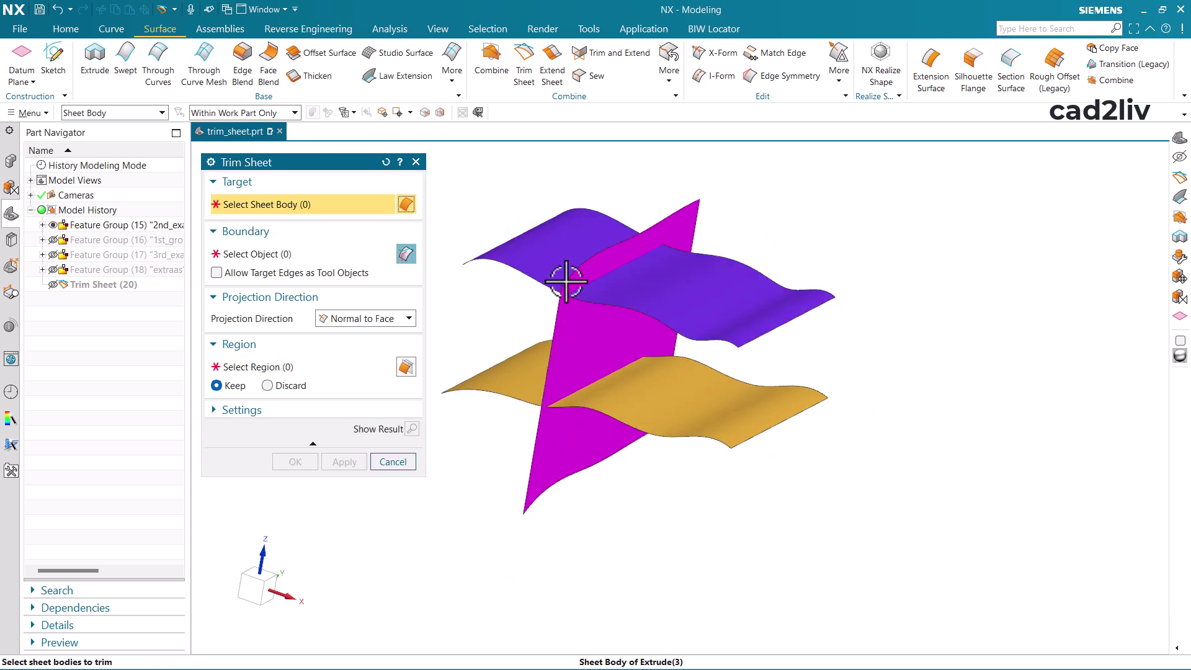
- Select the magenta sheet as the trim target and the purple and gold wavy sheets as boundary objects
mouse_move(567, 281)
middle_mouse_down()
mouse_move(540, 266)
mouse_move(548, 276)
middle_mouse_up()
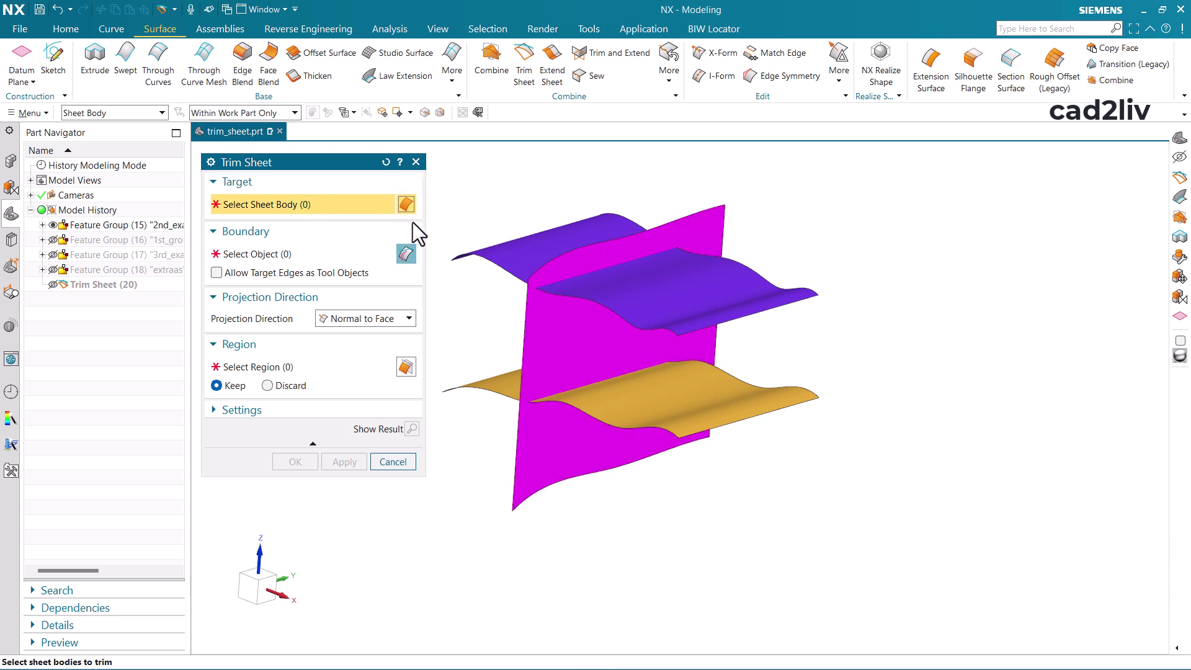
left_click(559, 263)
left_click(292, 260)
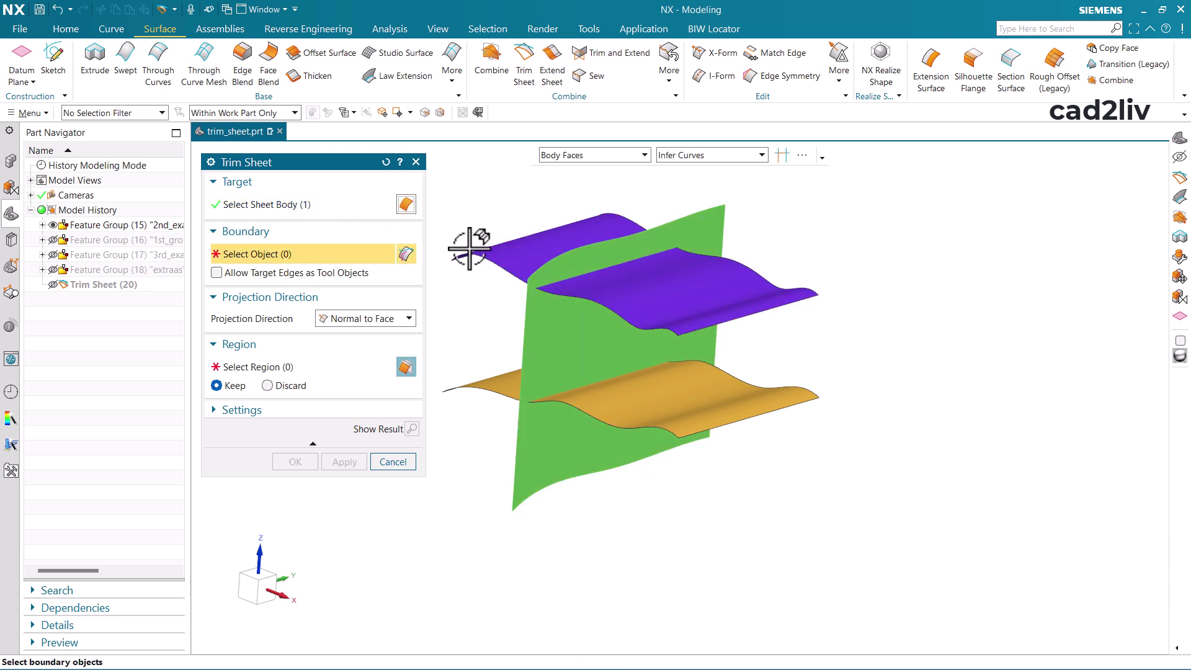
left_click(640, 297)
left_click(661, 408)
left_click(663, 412)
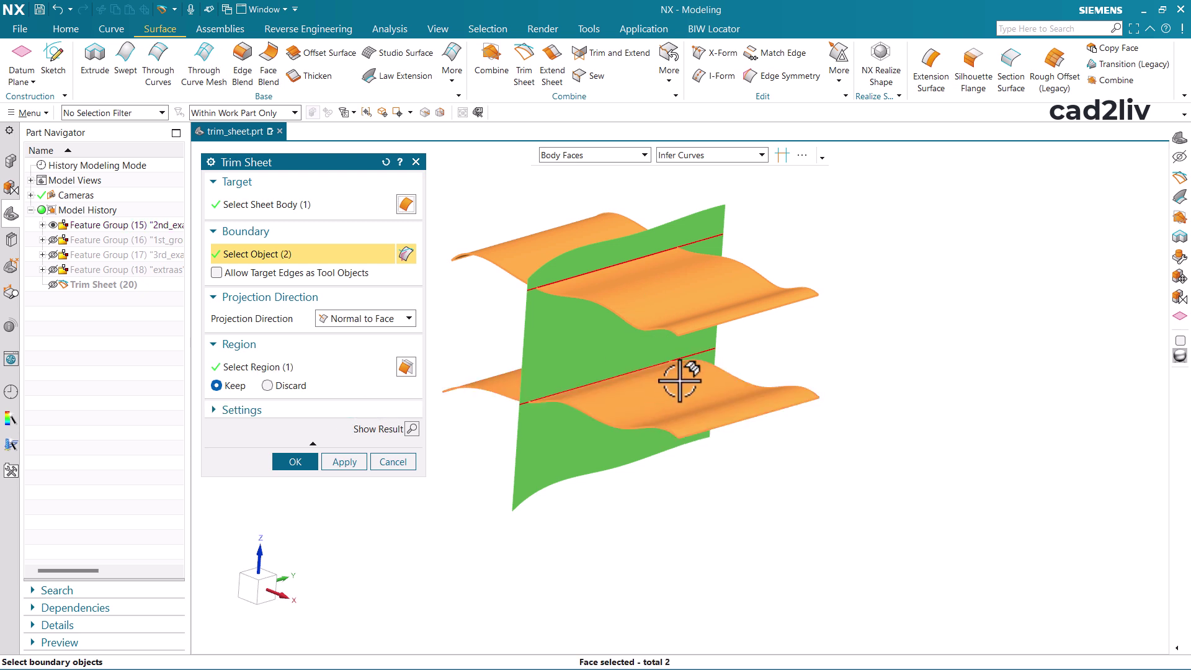
- Turn off Extend Boundary Object to Target Edges, examine where the boundary curves end on the magenta sheet, and turn the option back on
left_click(397, 410)
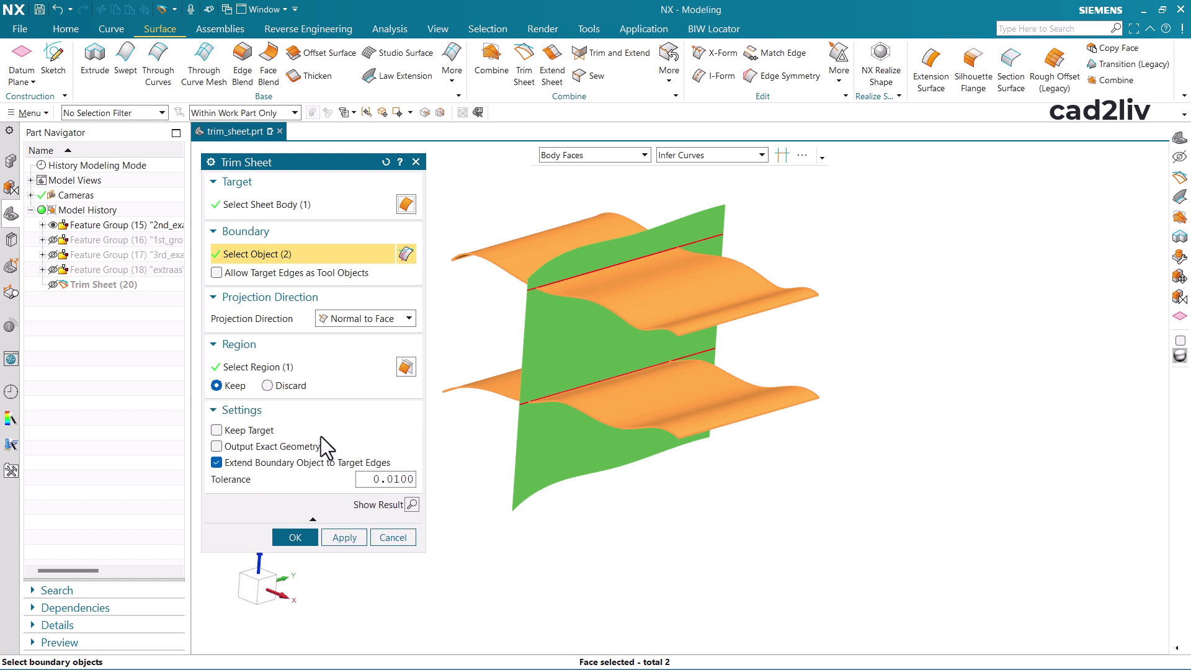
left_click(293, 463)
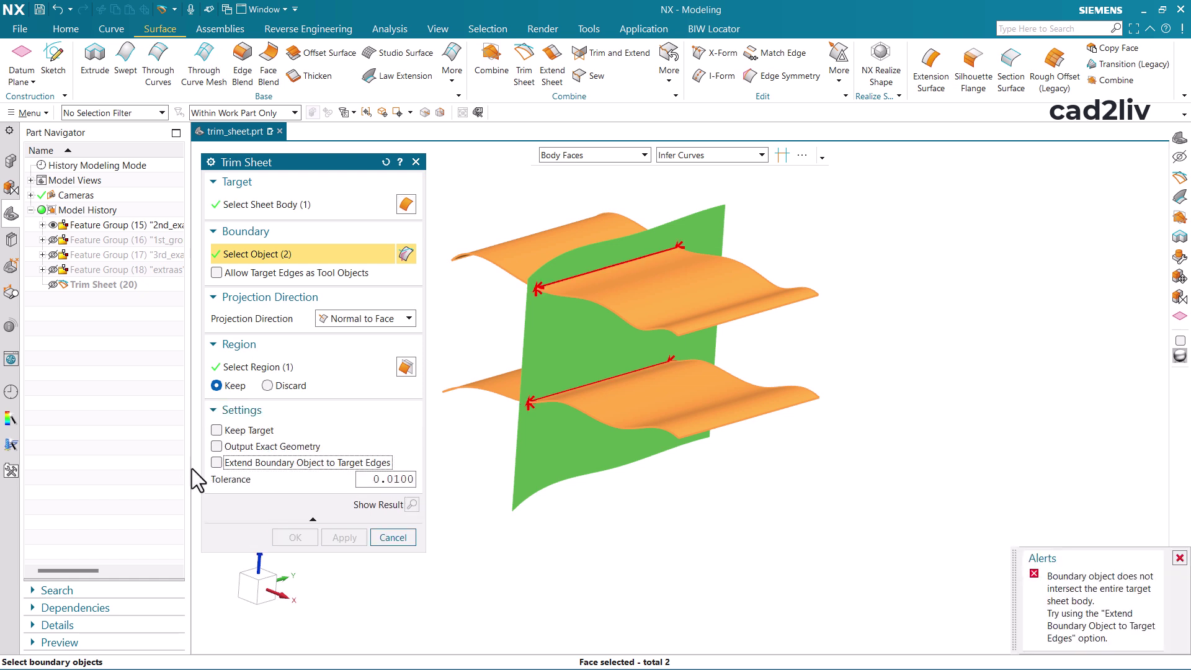
scroll(558, 400, "up", 5)
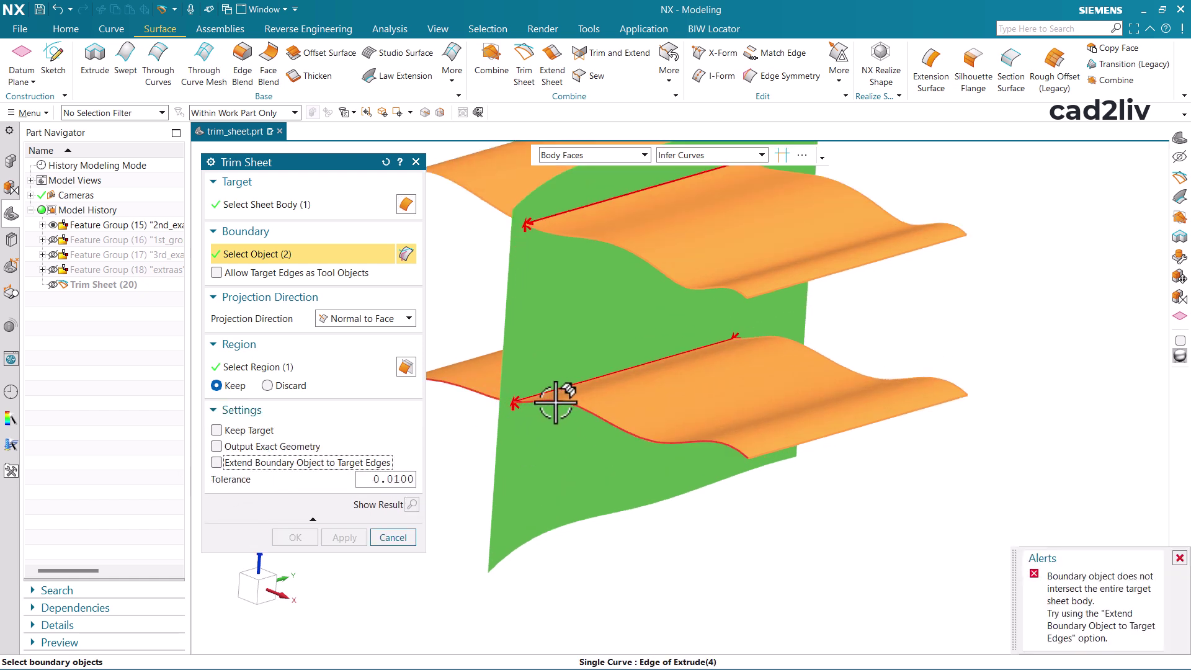
scroll(509, 406, "down", 5)
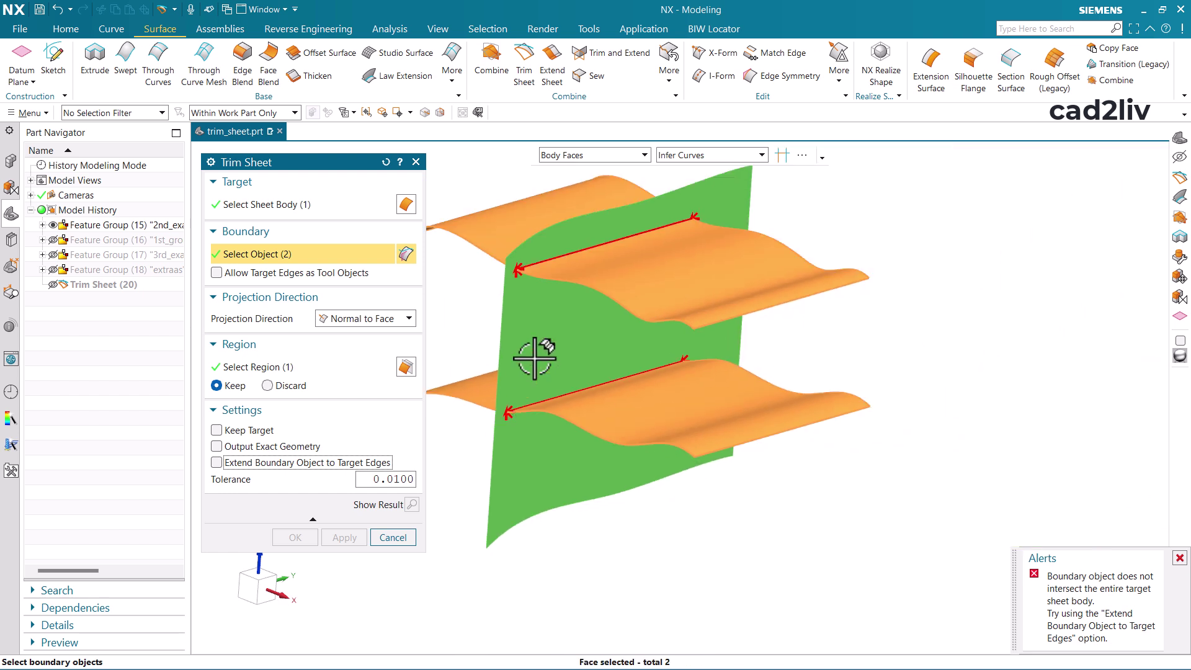
scroll(518, 267, "up", 2)
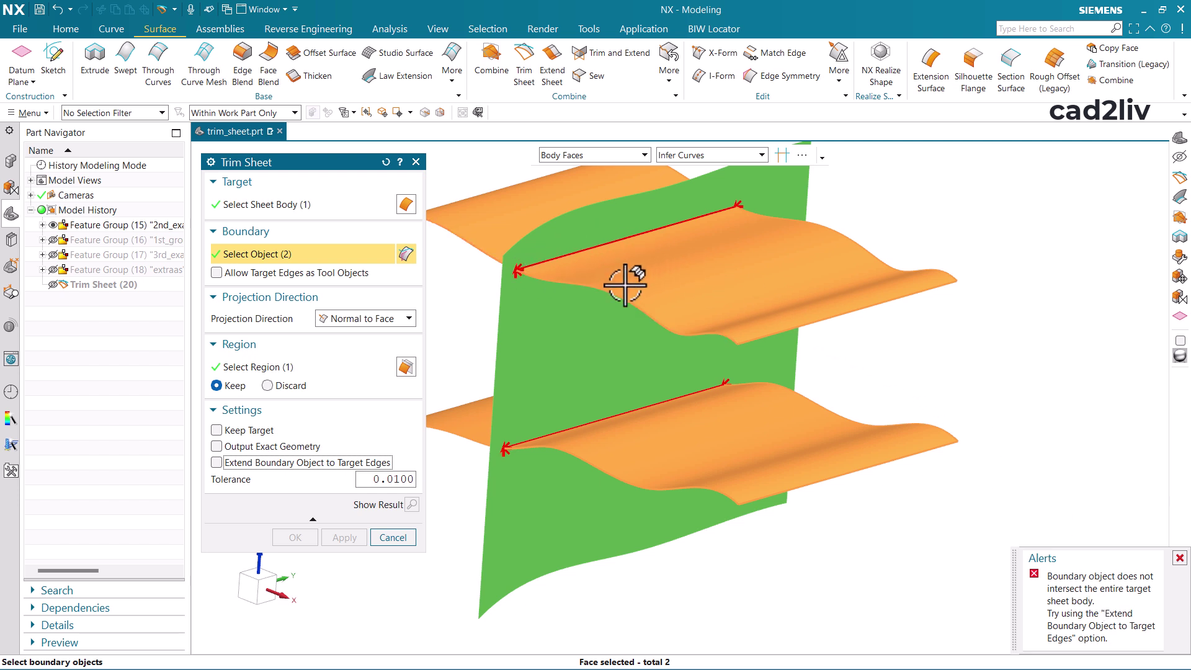
scroll(664, 318, "down", 1)
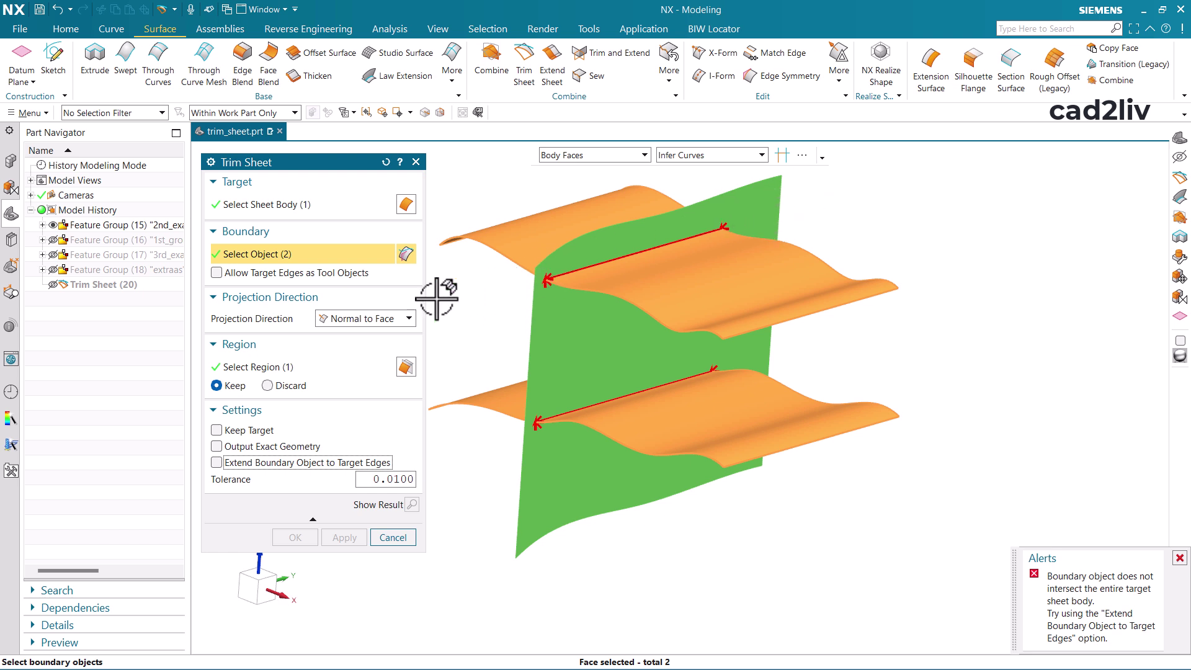
left_click(291, 464)
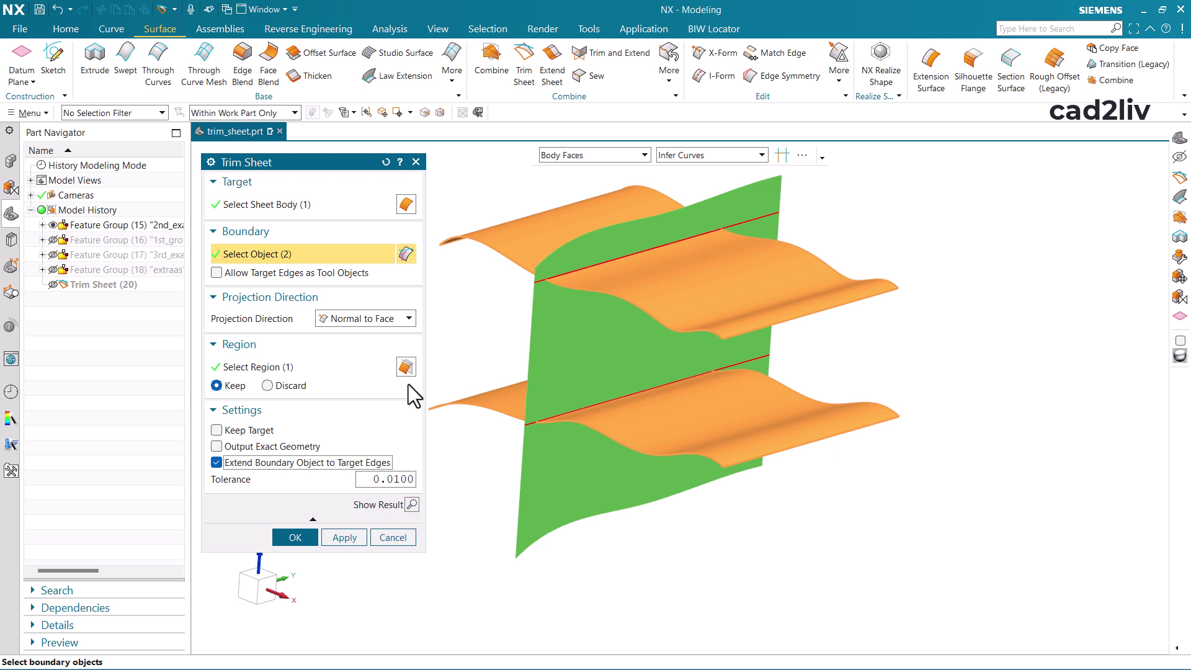
- Discard the magenta sheet's regions above the upper wavy sheet and below the lower one, and complete the trim
left_click(407, 369)
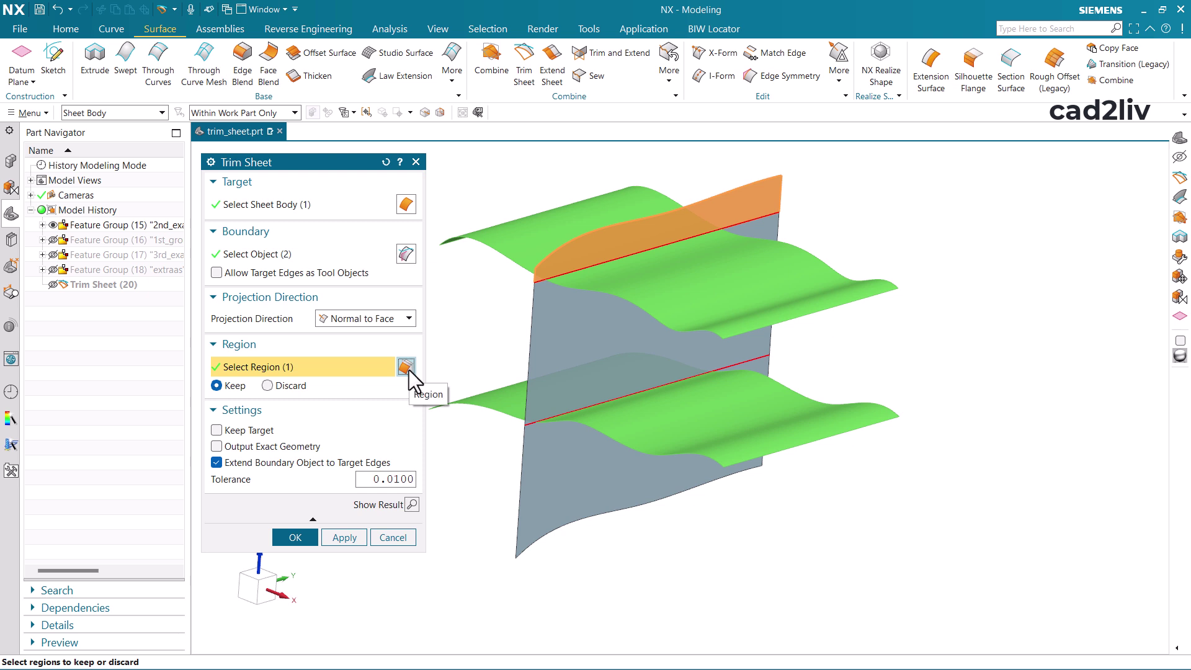
left_click(277, 383)
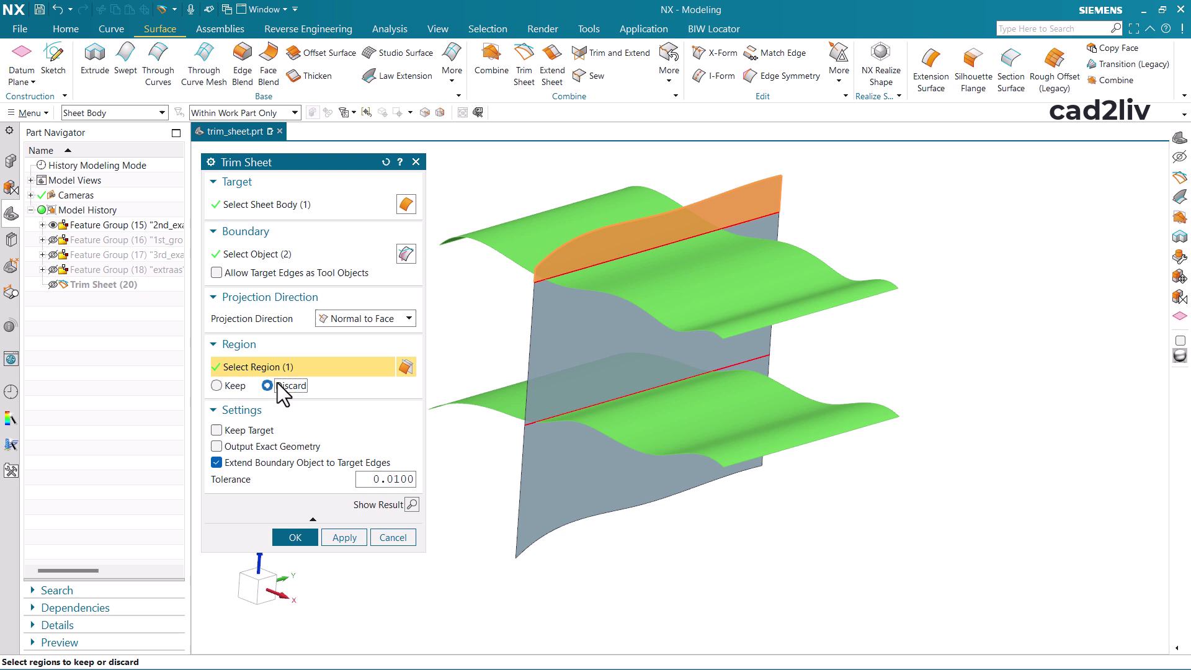
left_click(531, 447)
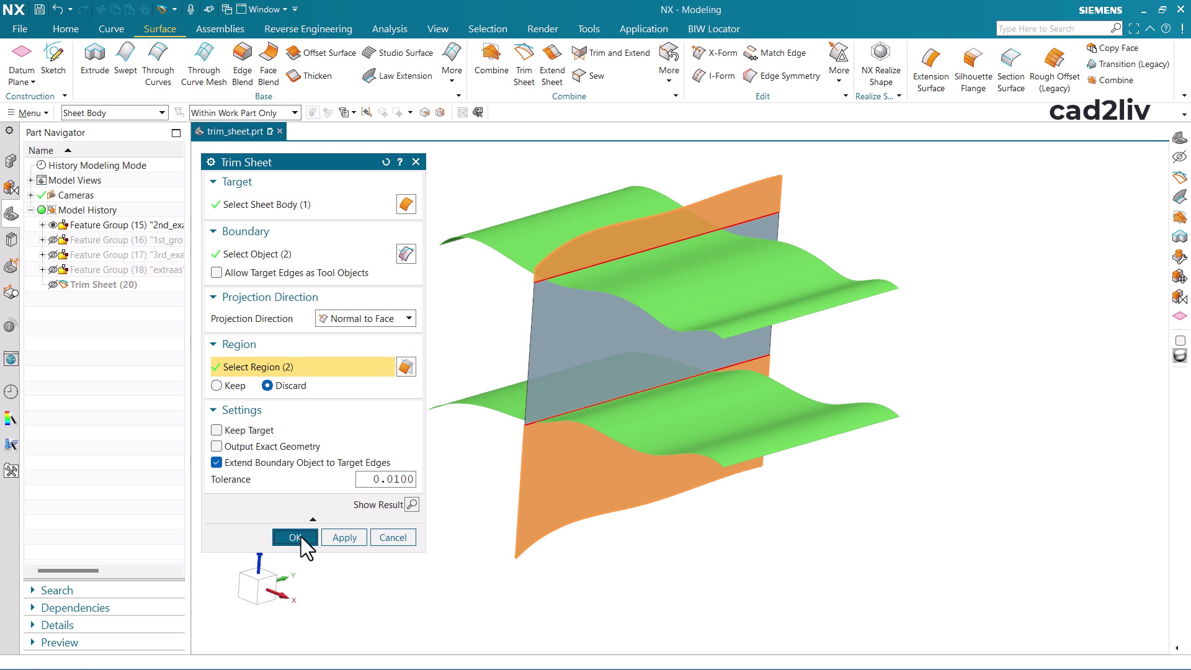
left_click(301, 537)
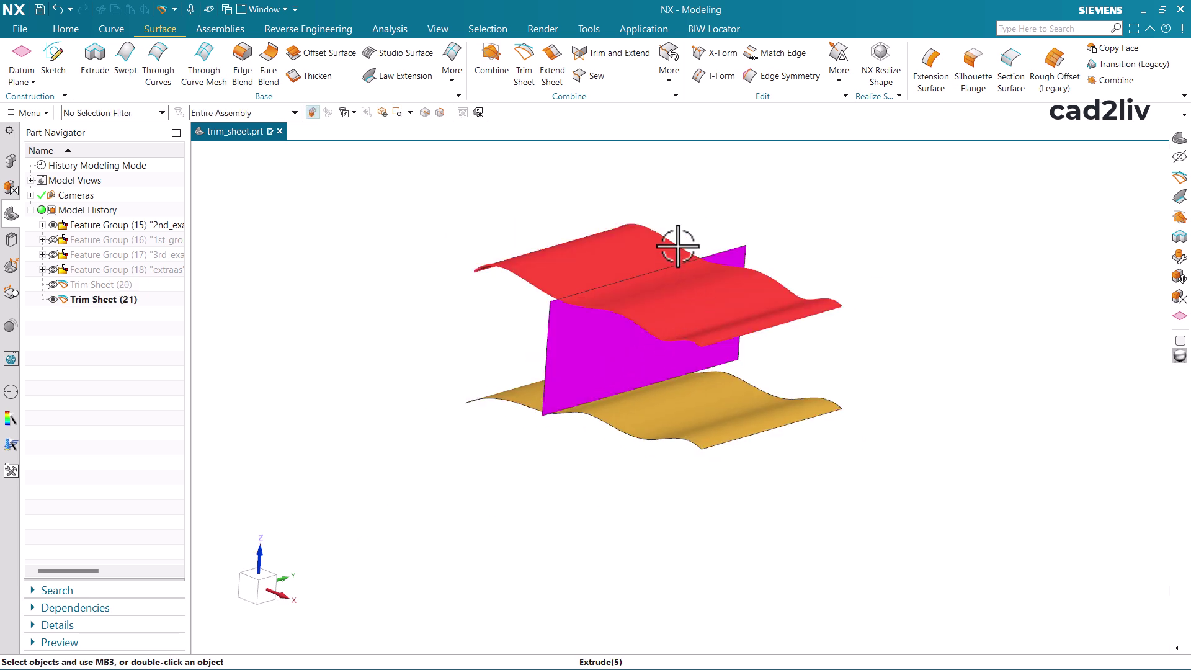
scroll(678, 239, "up", 2)
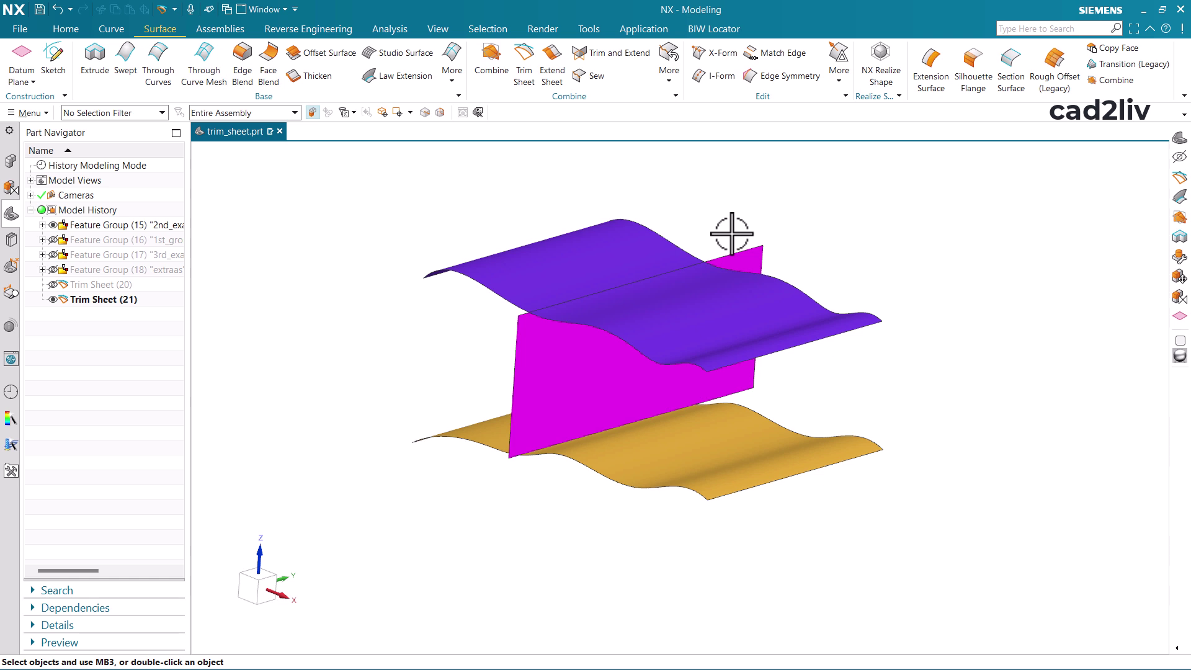
- Hide the second example's feature group, show the third example's group, and fit its red sheet and closed curve in view
left_click(53, 224)
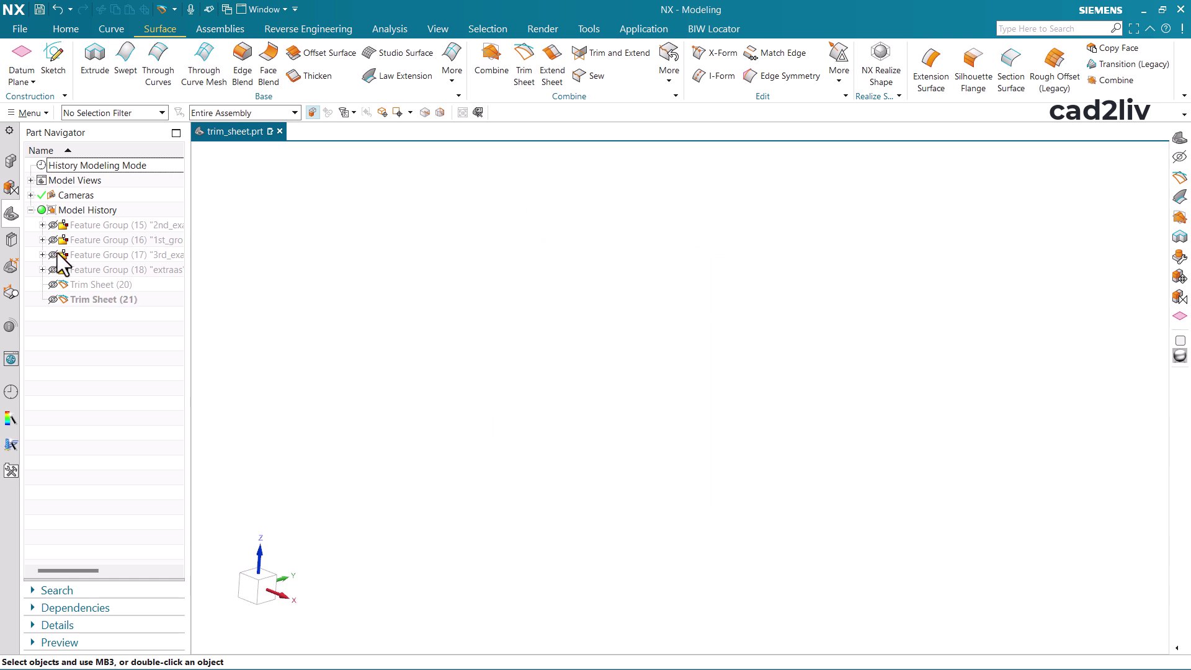
left_click(54, 254)
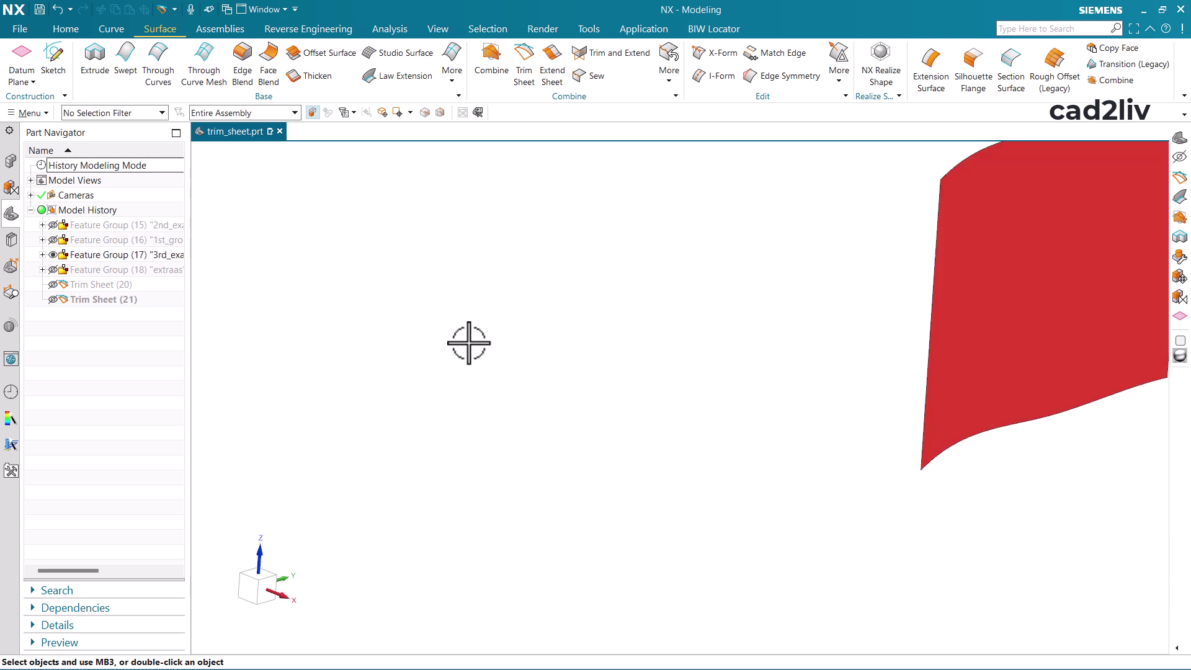
key("ctrl+f")
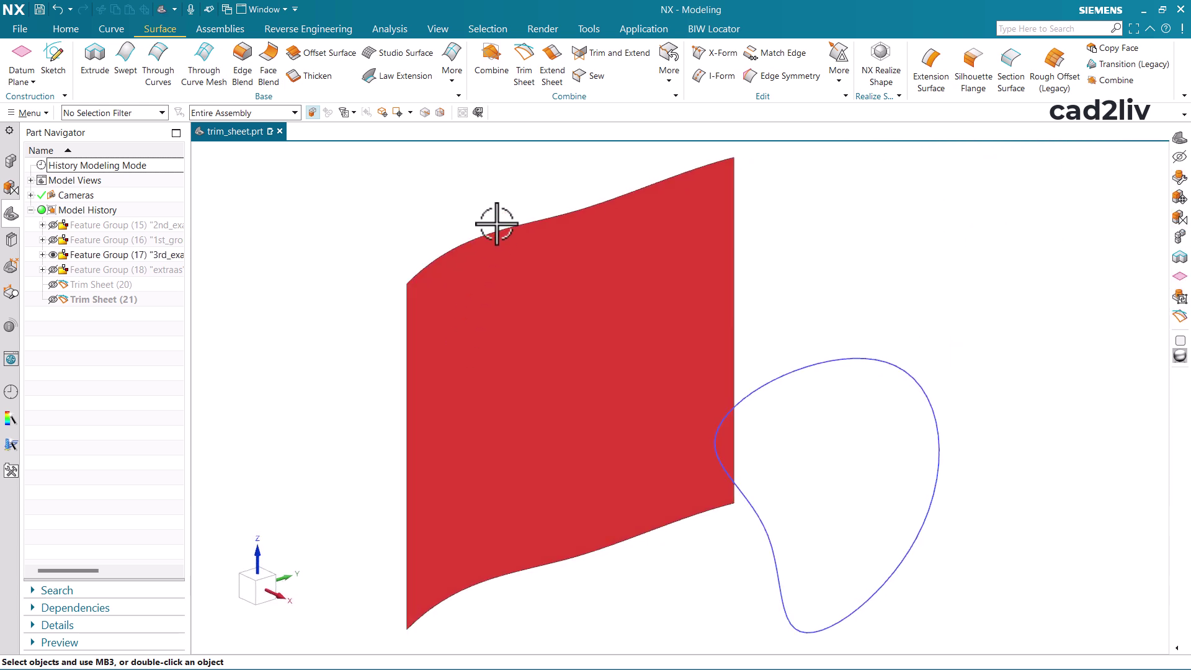
scroll(510, 181, "down", 2)
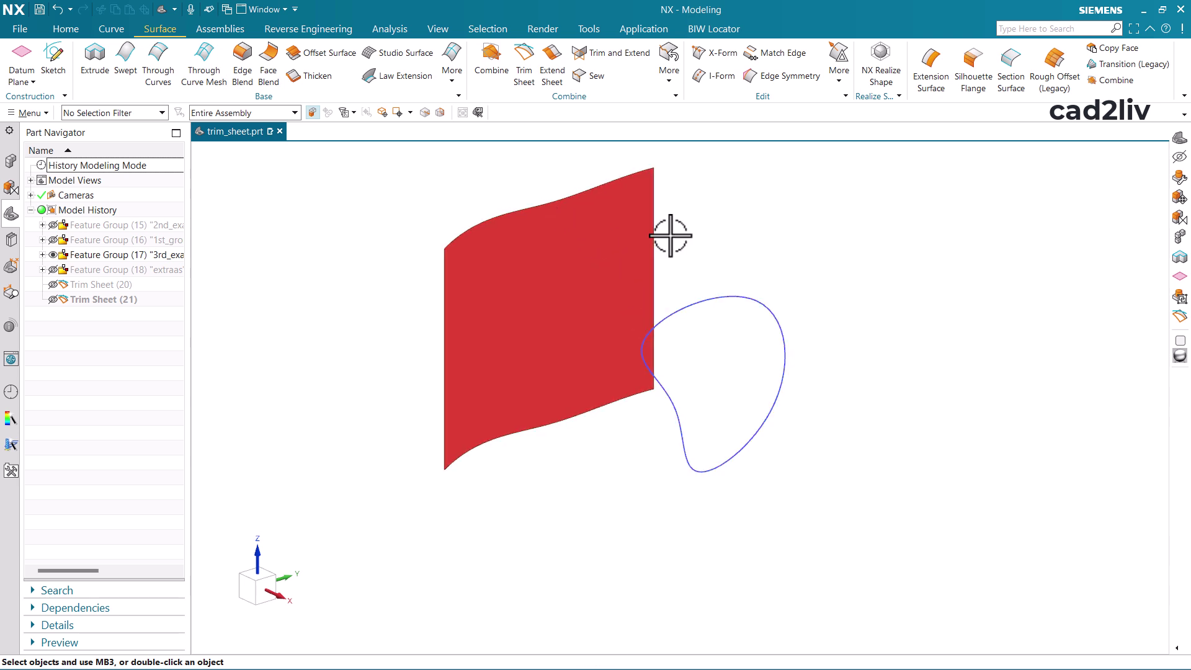
- Start Trim Sheet with the red sheet as the target and the closed spline as the boundary object
left_click(528, 65)
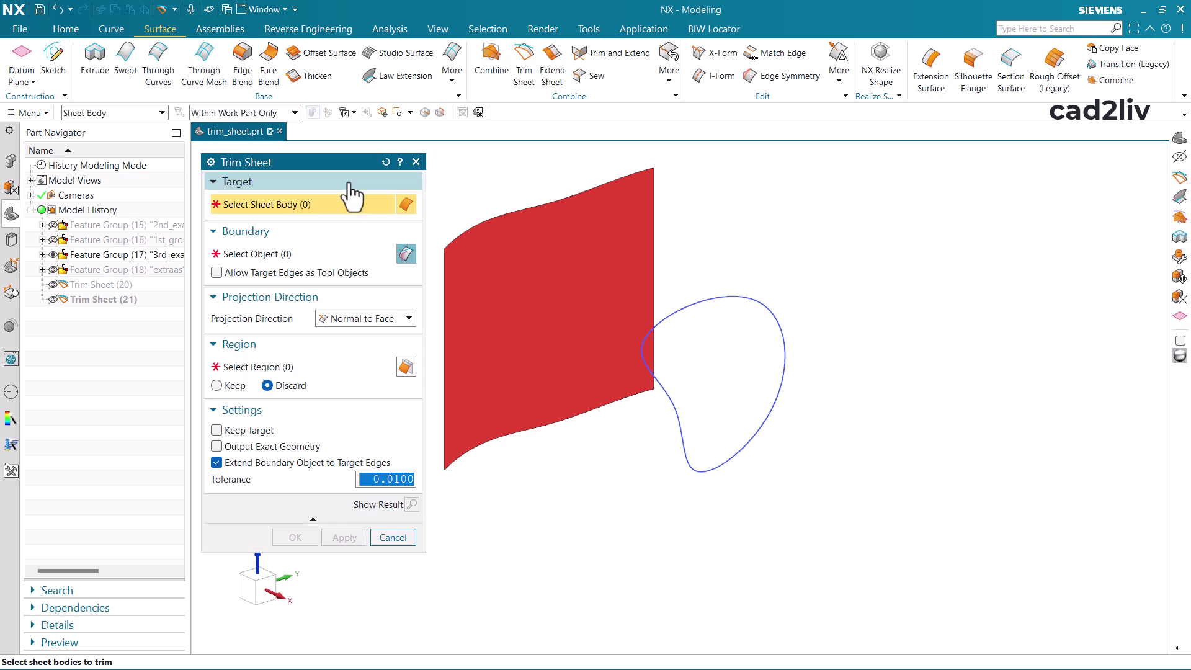
left_click(574, 248)
left_click(298, 251)
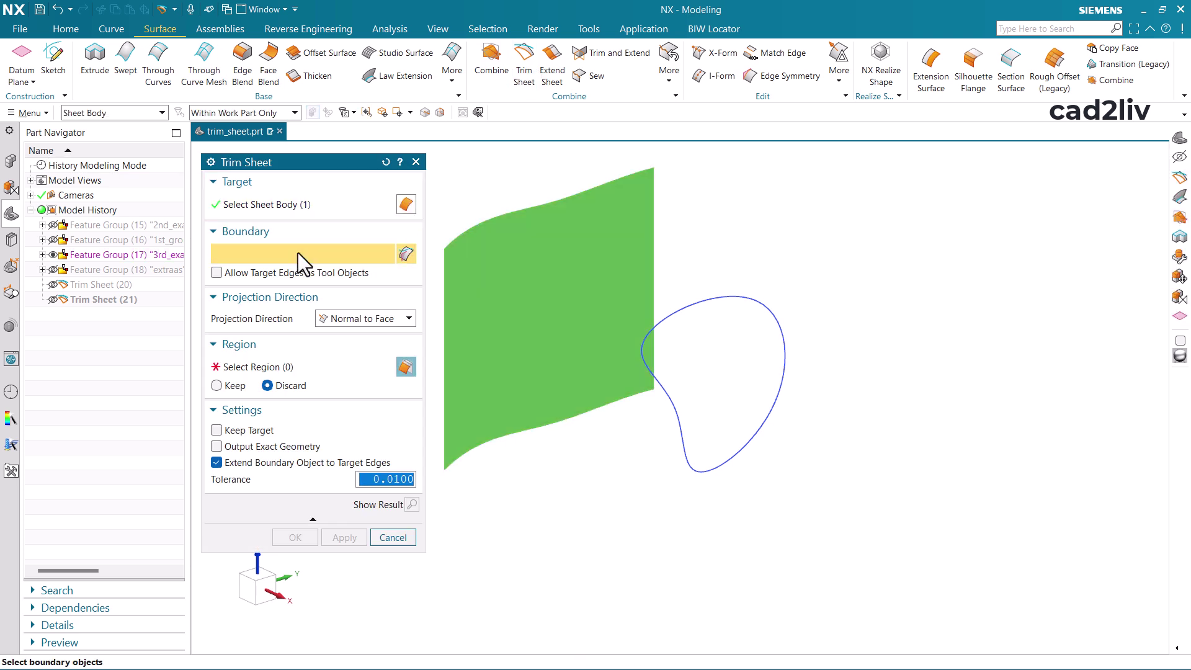
left_click(695, 308)
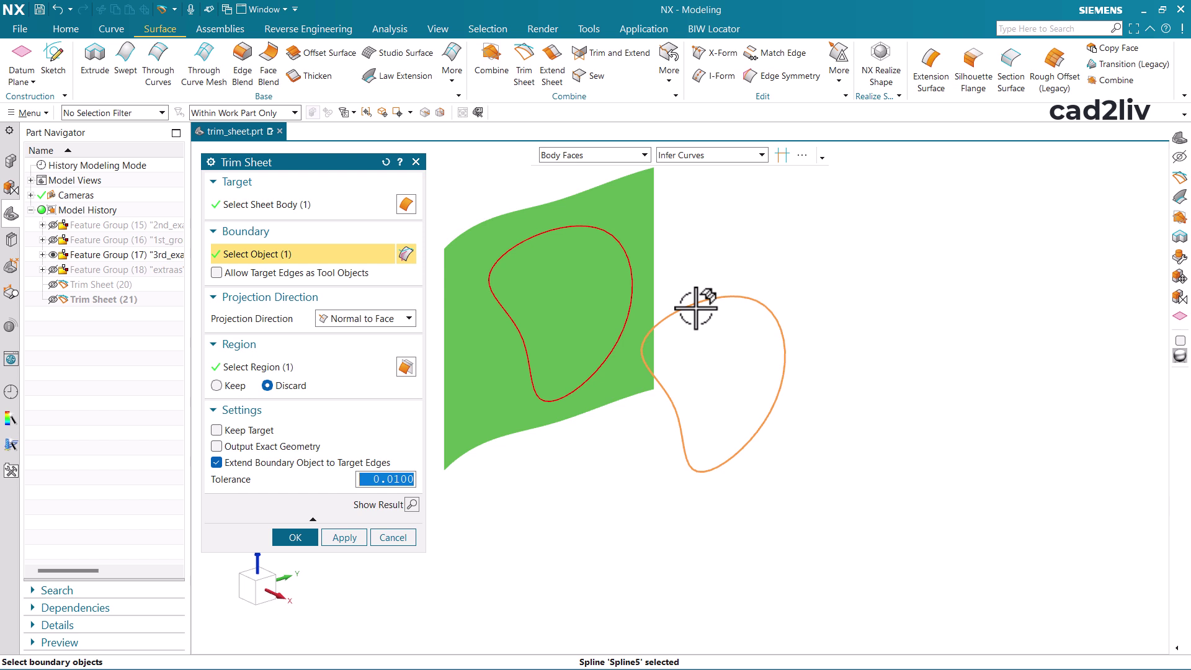
- Set the projection direction to Along Vector, pick an axis vector at the spline, and complete the trim with the enclosed region discarded
left_click(408, 317)
left_click(392, 359)
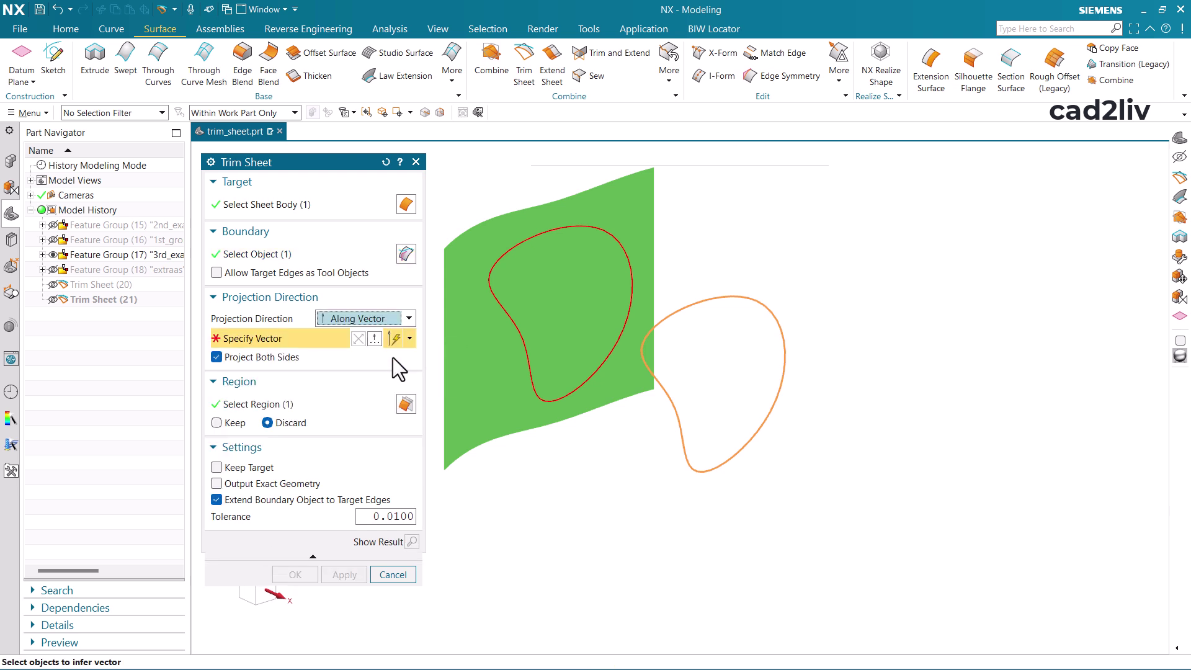
left_click(664, 392)
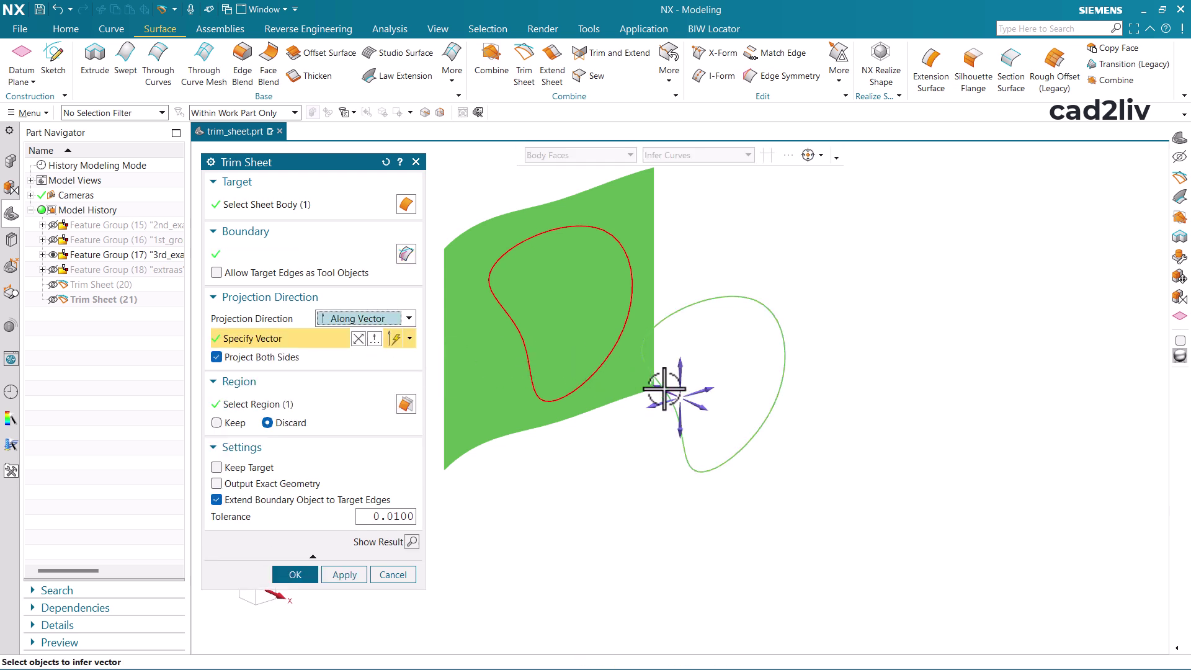
left_click(299, 575)
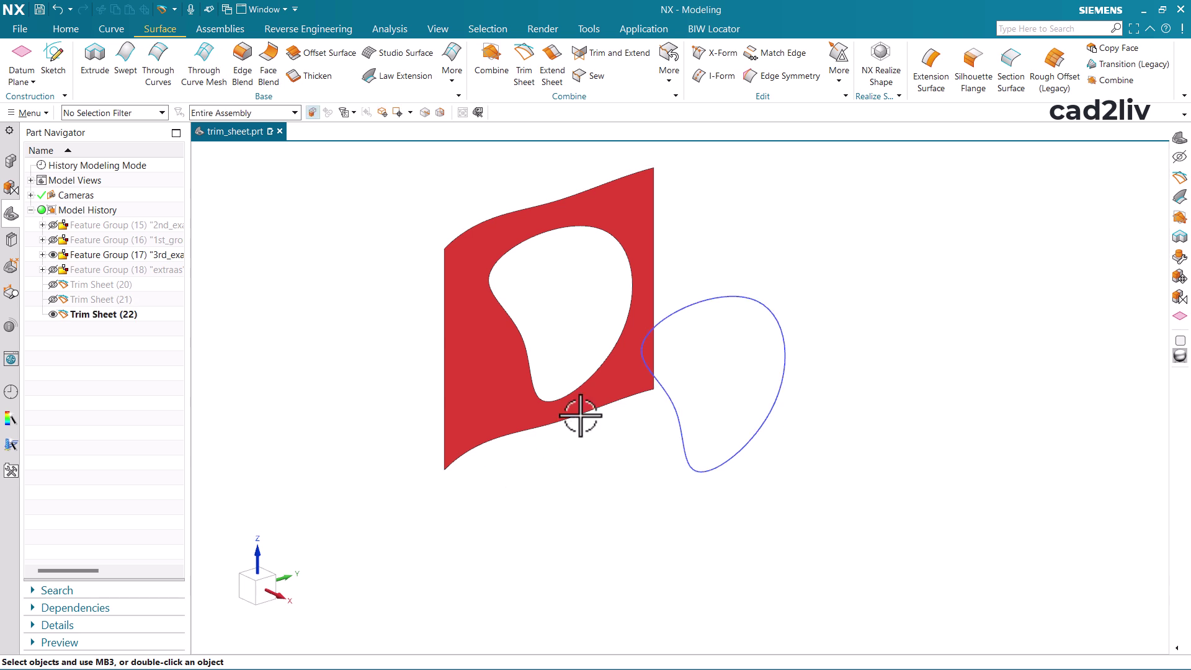
- Hide the closed spline sketch beside the trimmed red sheet
middle_click_drag(580, 416, 816, 268)
left_click(801, 372)
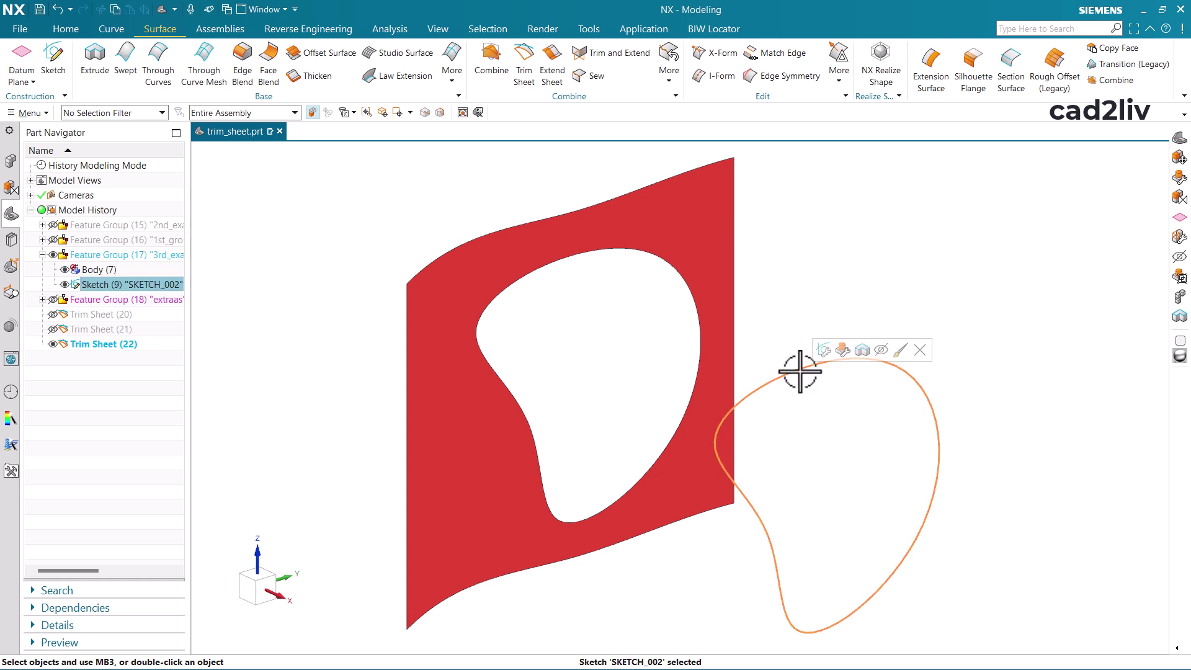
key("ctrl+b")
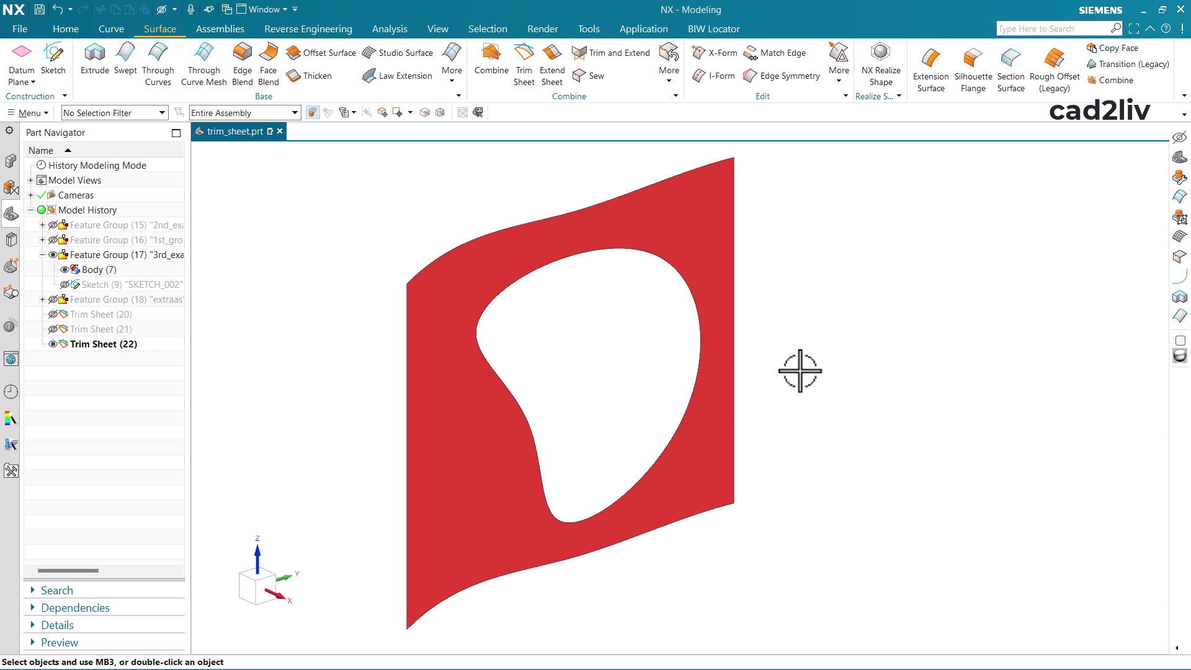
- Examine Trim Sheet's projection direction choices, switching from Along Vector to Normal to Face, and leave the command without trimming
left_click(532, 62)
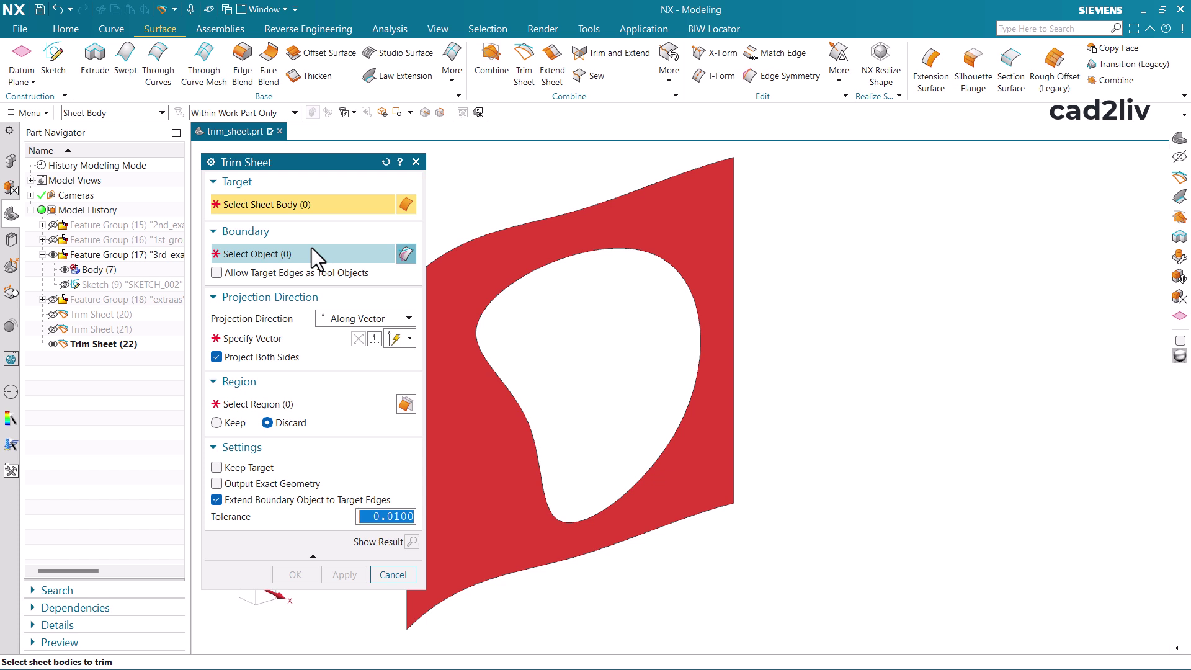
left_click(335, 319)
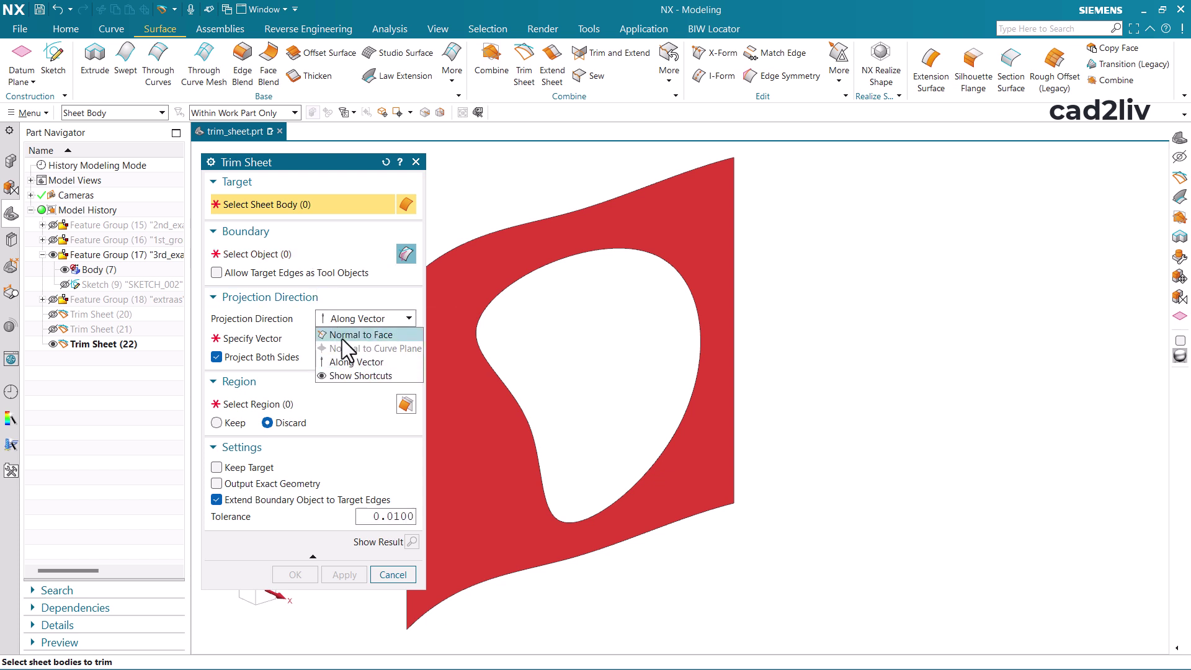
left_click(342, 338)
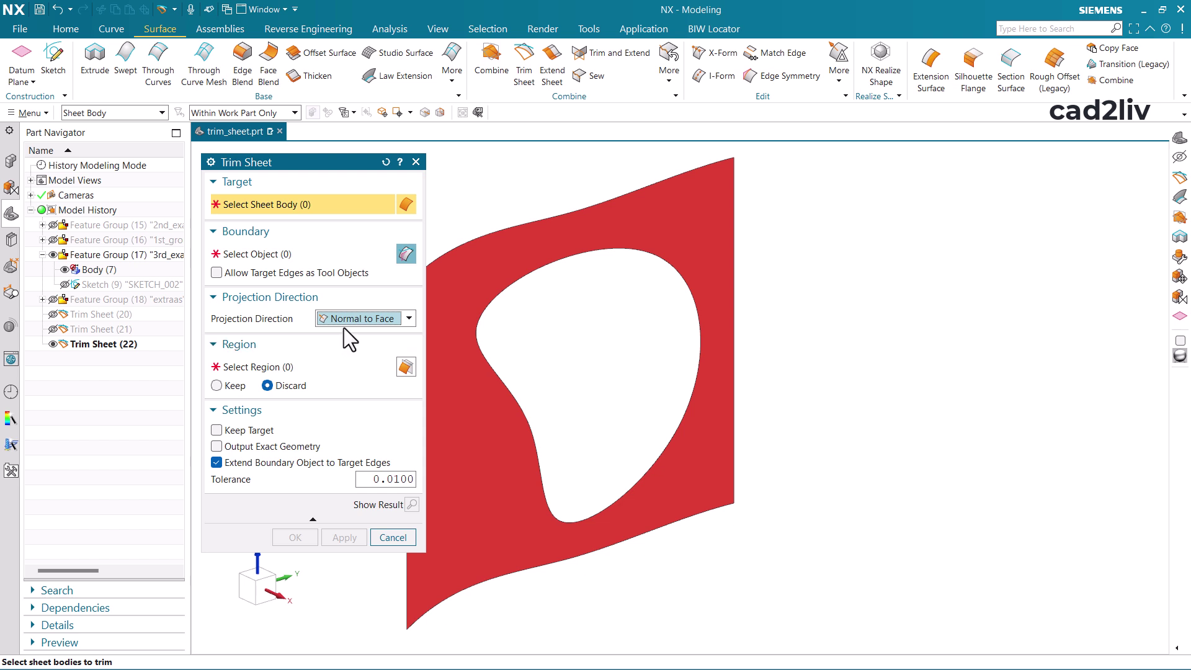
left_click(345, 320)
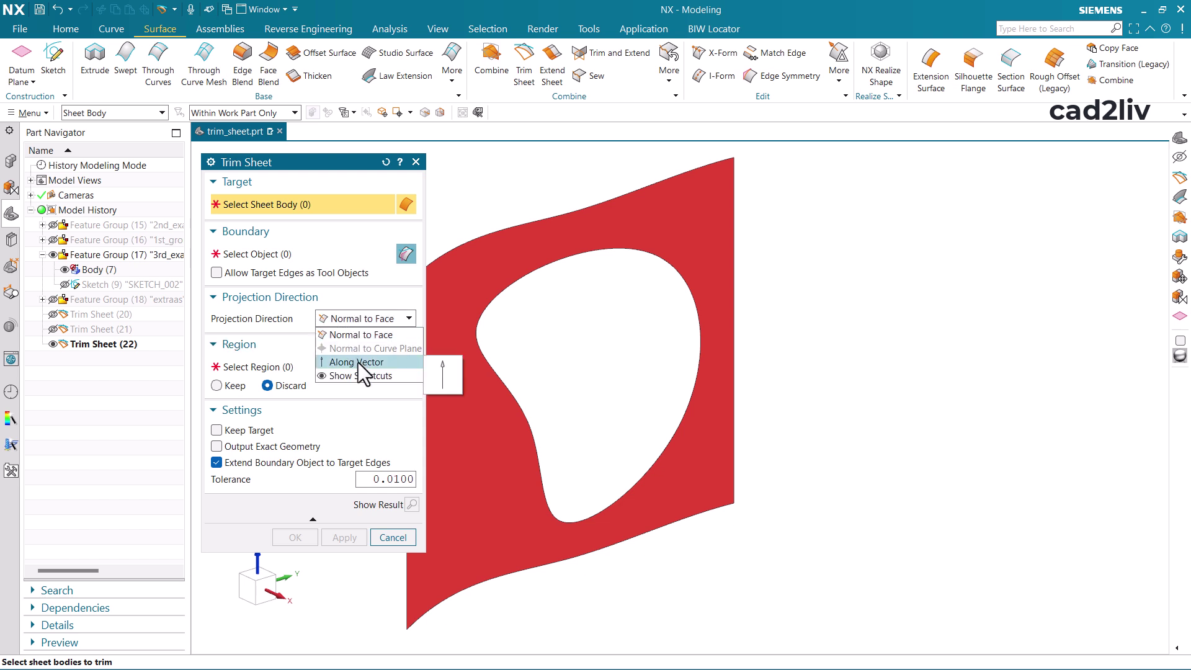
left_click(292, 352)
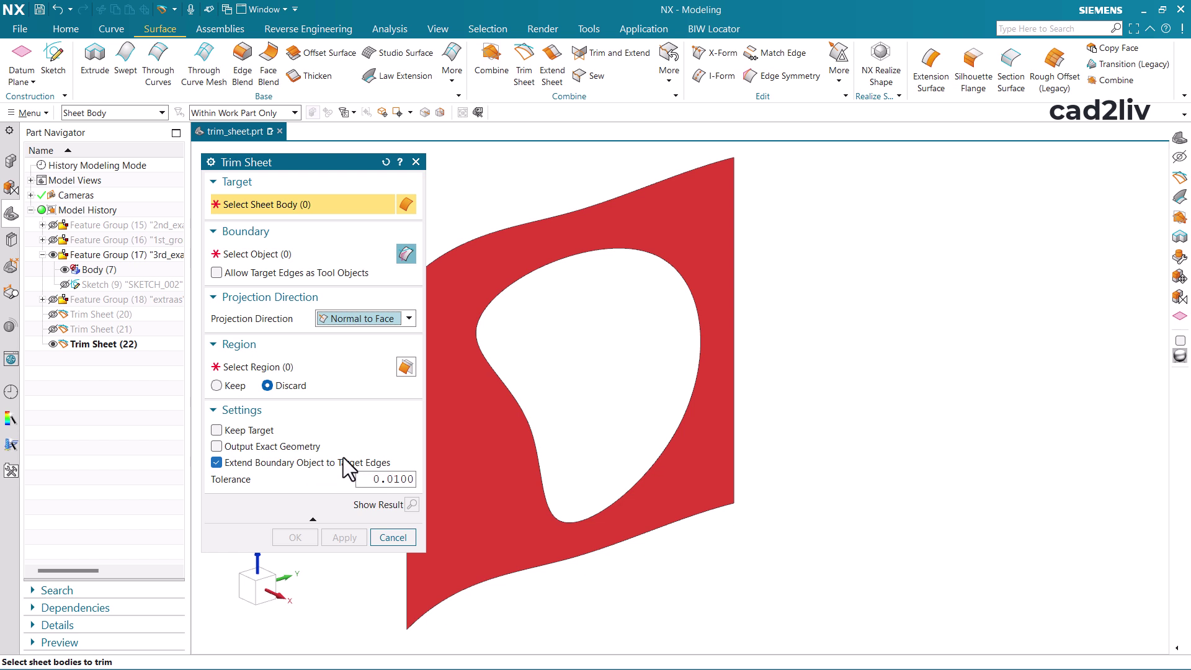
left_click(393, 538)
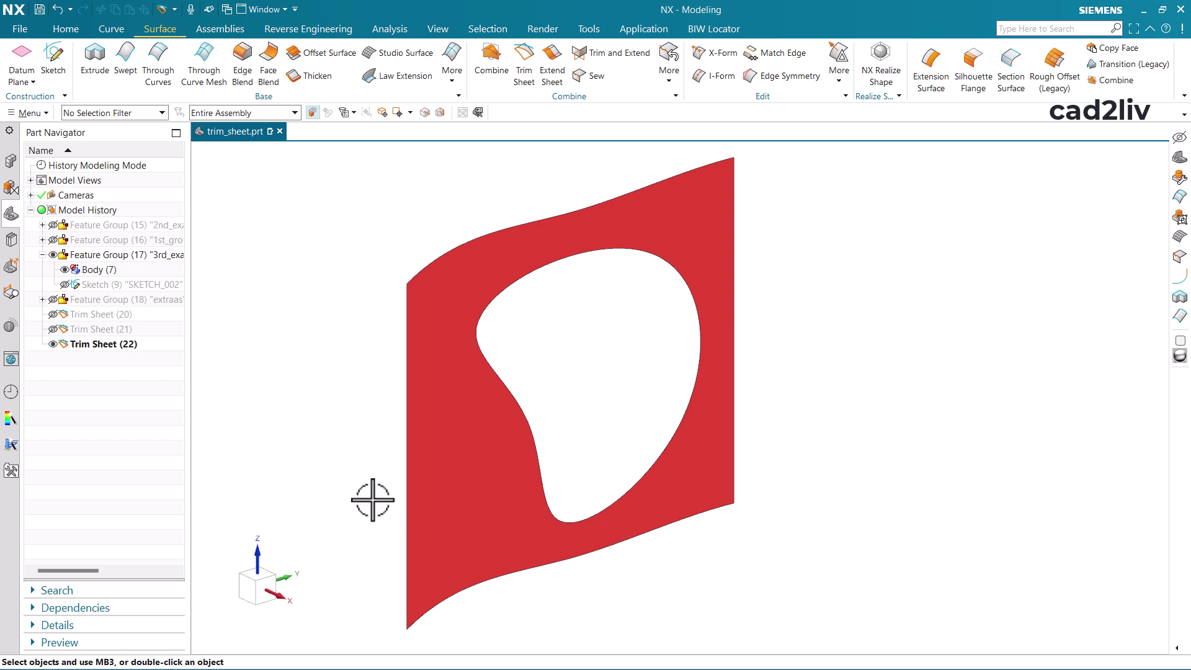